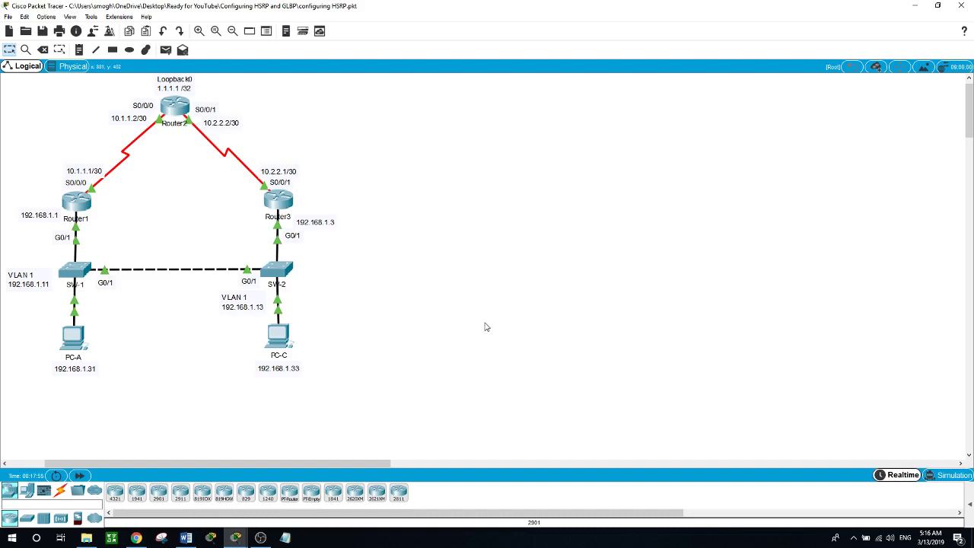
Step: Ping PC-C at 192.168.1.33 from PC-A's command prompt
left_click(84, 342)
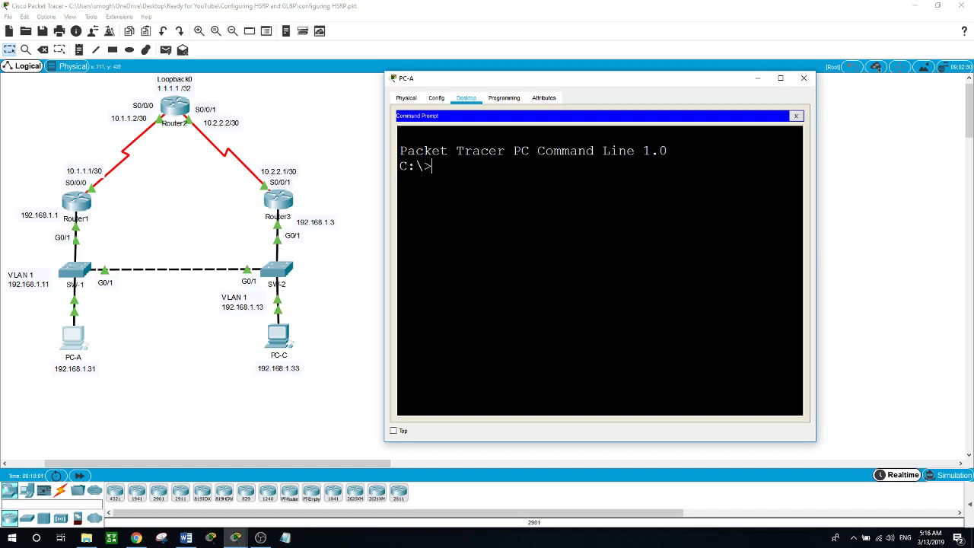
type("ping 192.168.1.33")
key("Return")
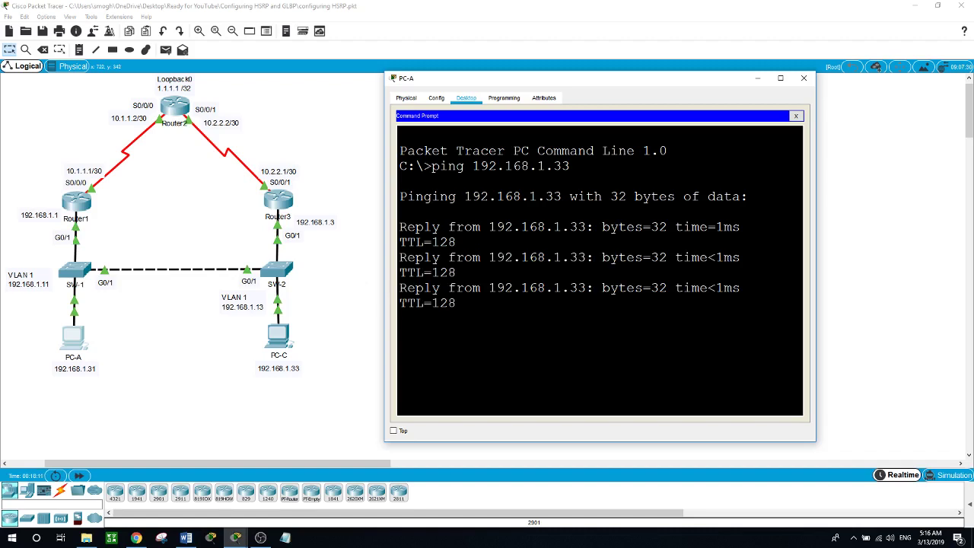
Step: Ping PC-A at 192.168.1.31 from PC-C's command prompt
left_click(287, 339)
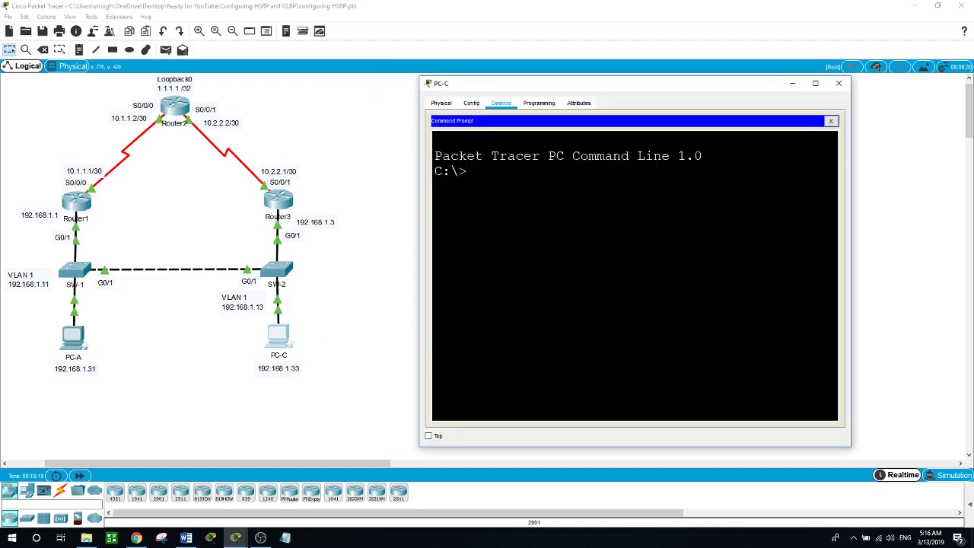
type("ping 192.168.1.31")
key("Return")
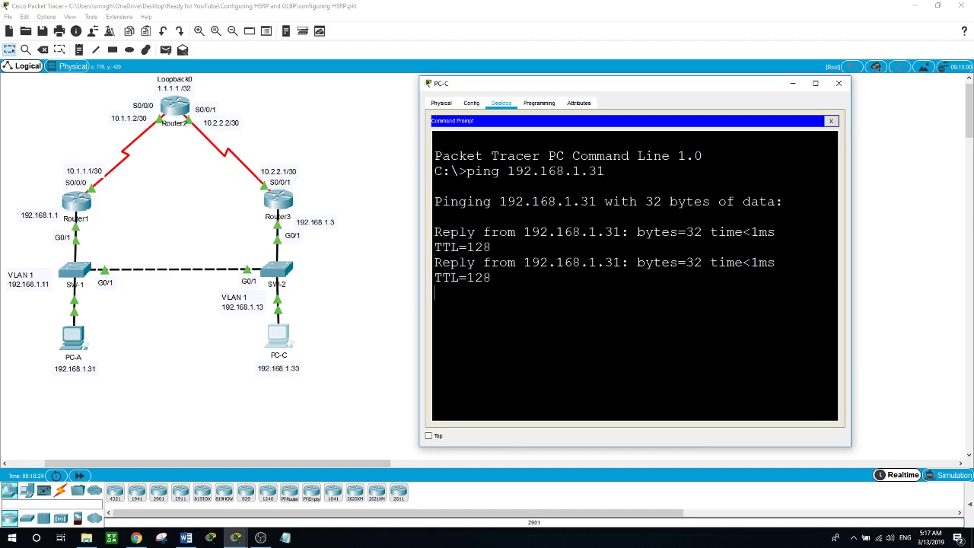
left_click(375, 367)
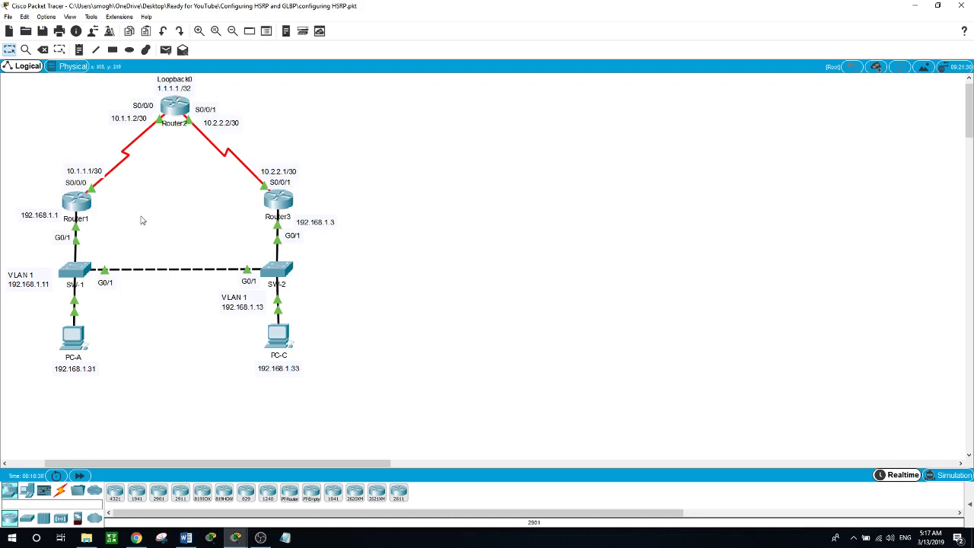
Step: Open Router1's command line and start RIP router configuration from global configuration mode
left_click(77, 201)
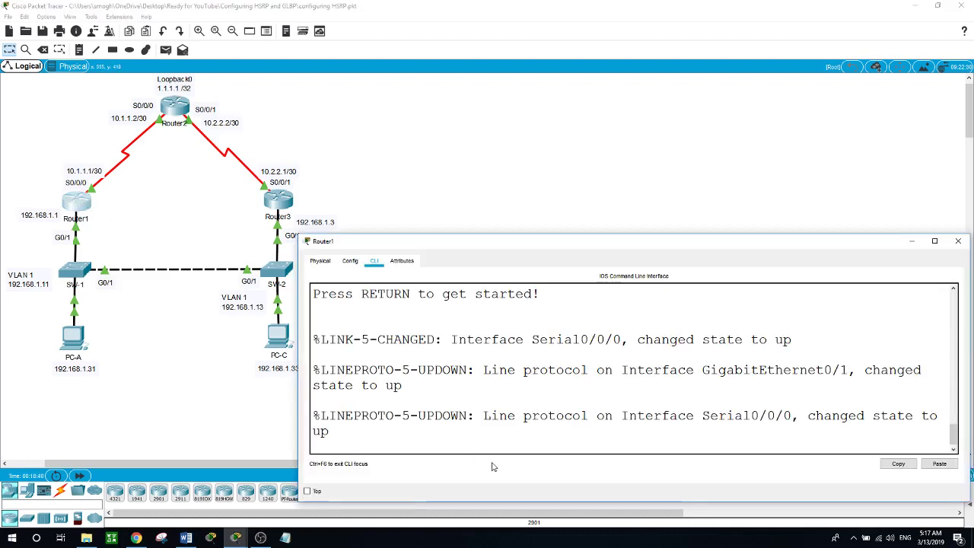
key("Return")
type("en")
key("Return")
type("conf t")
key("Return")
type("router")
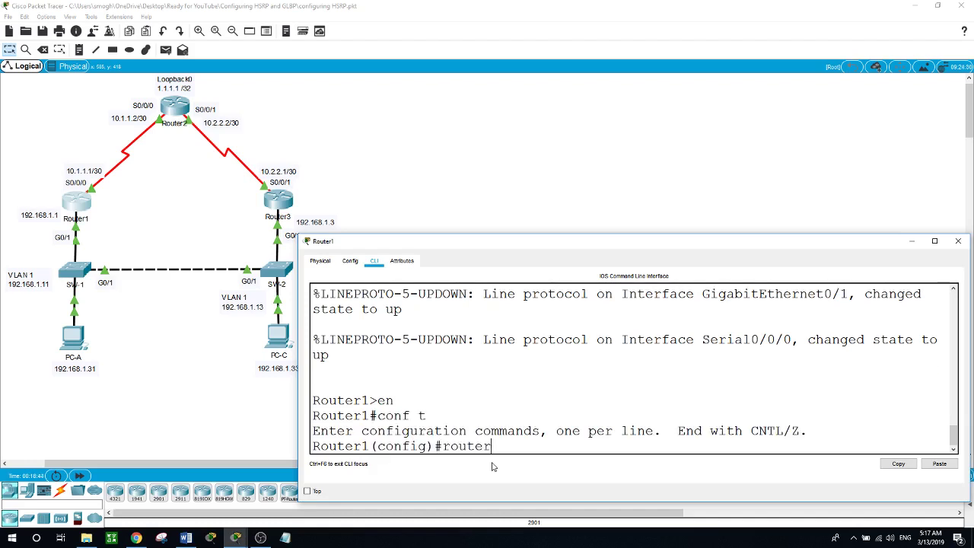
type(" rip")
key("Return")
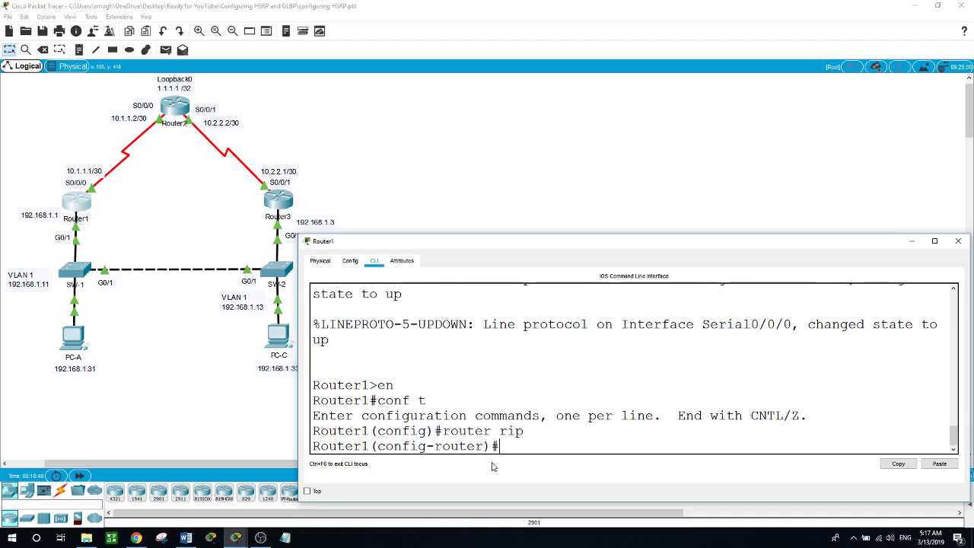
Step: Set the RIP version on Router1 to 2, consulting the command help for the available options
type("?ve")
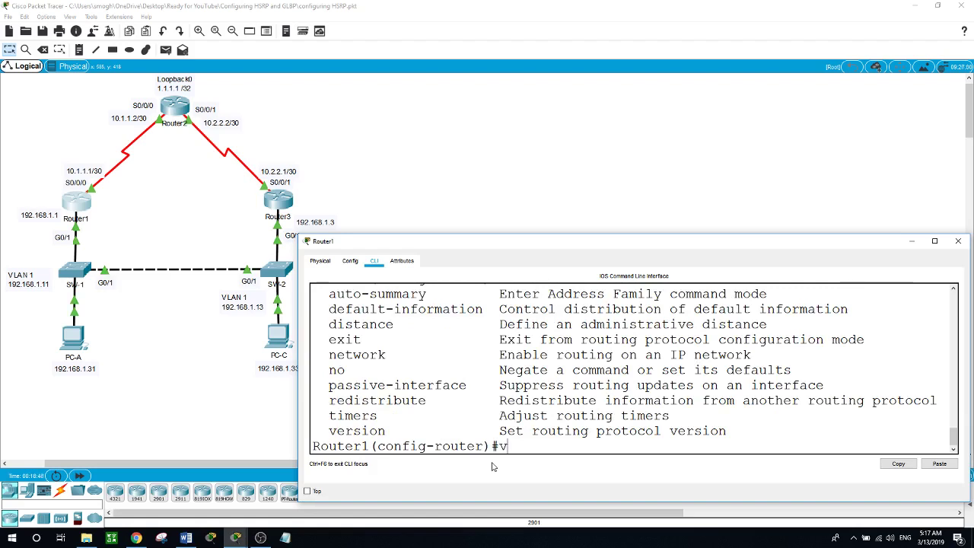
type("r")
key("Tab")
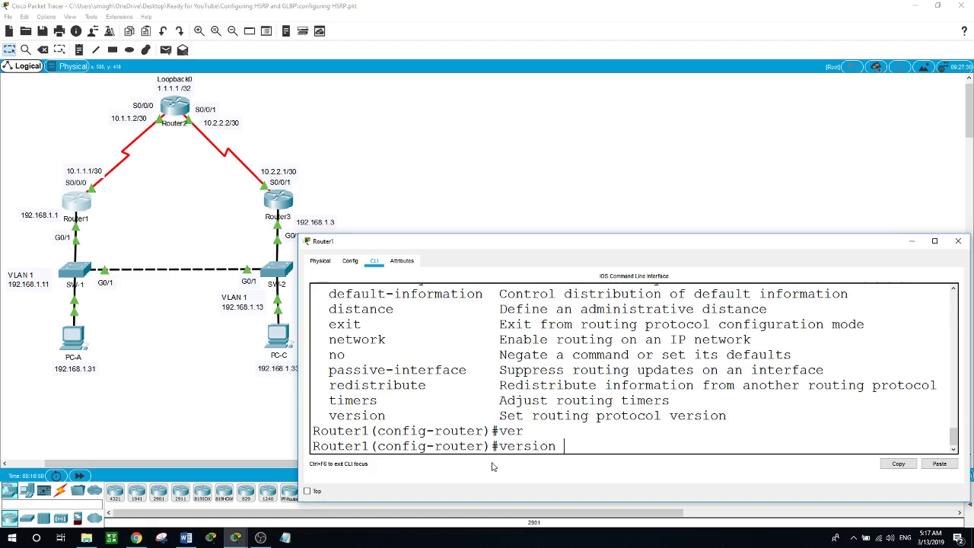
type("?2")
key("Return")
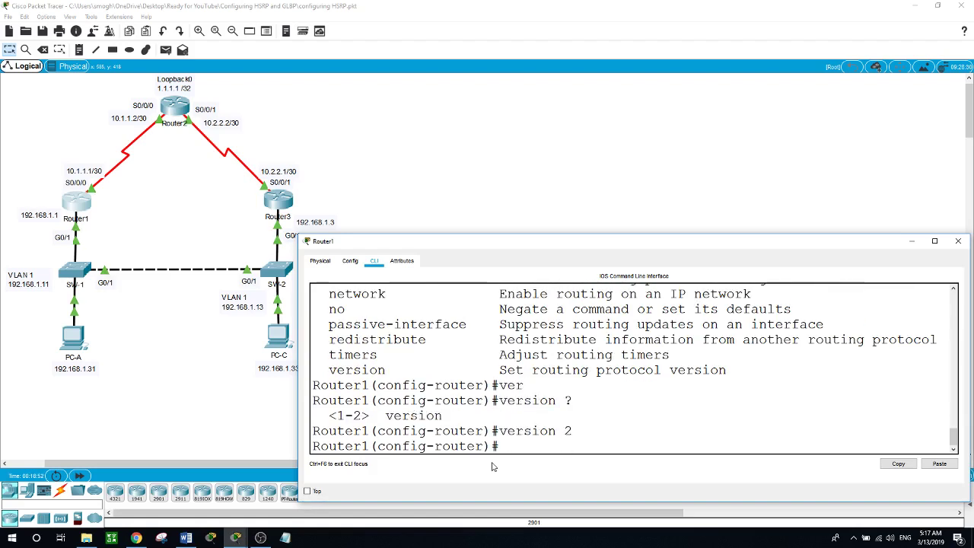
Step: Add the networks 192.168.1.0 and 10.1.1.0 to RIP on Router1
type("?network")
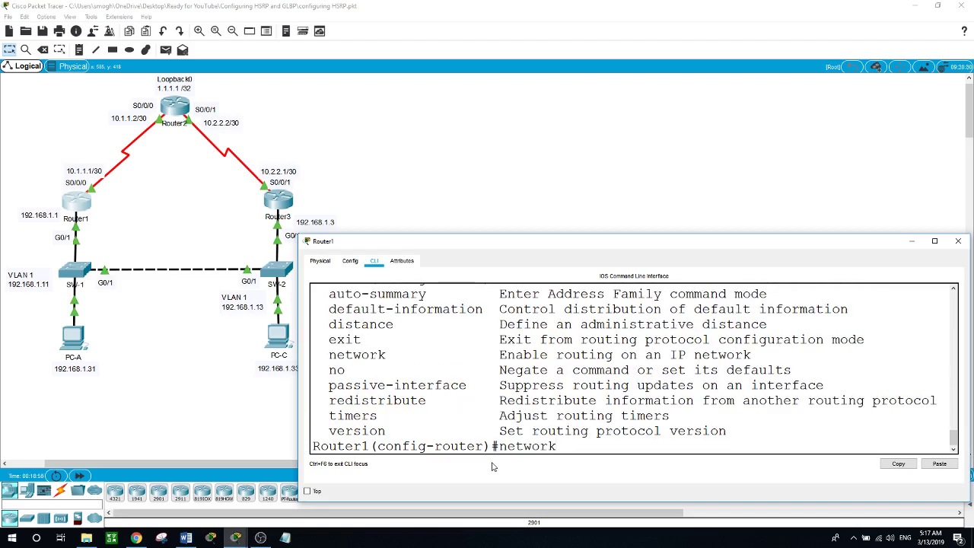
type(" 192.168.1.0")
key("Return")
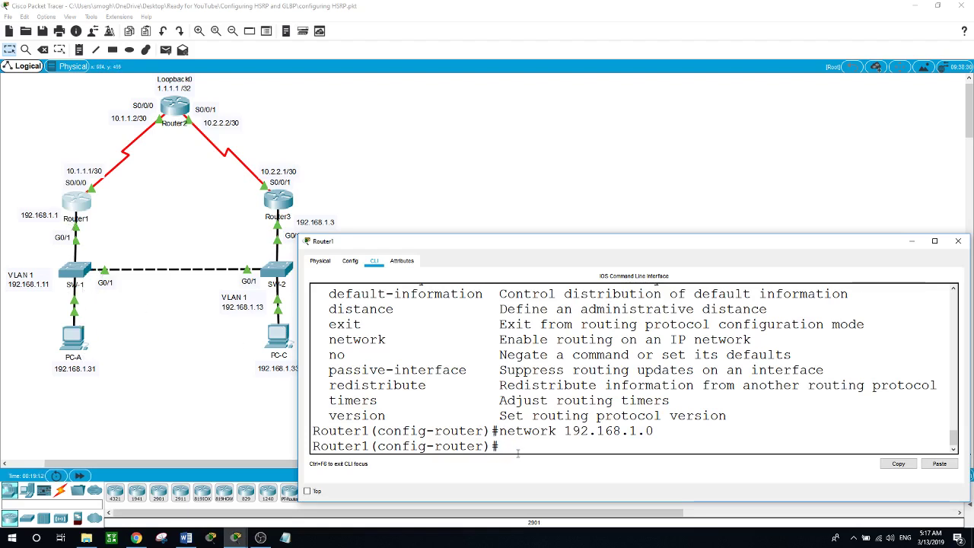
type("network")
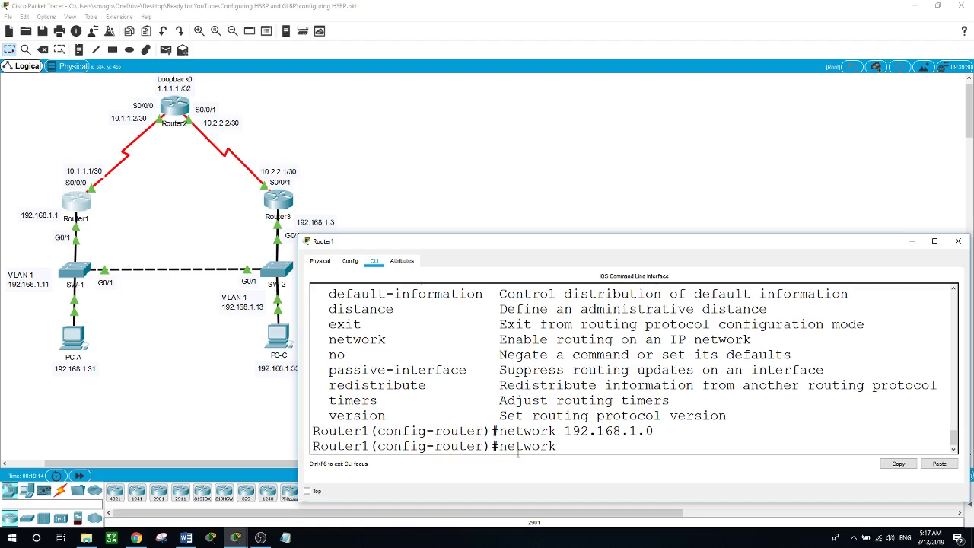
type(" 10.1.1.0")
key("Return")
Step: Disable automatic route summarization for RIP on Router1 with no auto-summary
type("no auto")
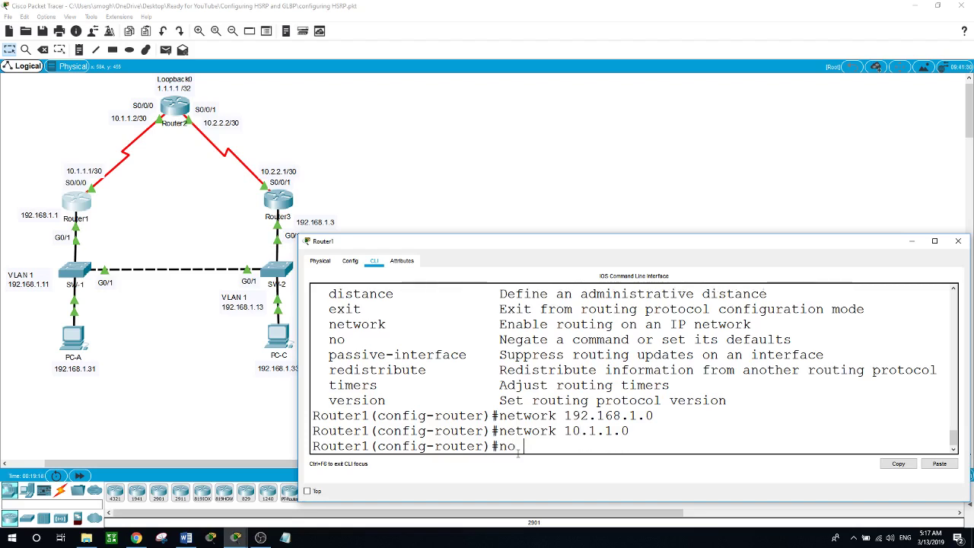
key("Tab")
key("Return")
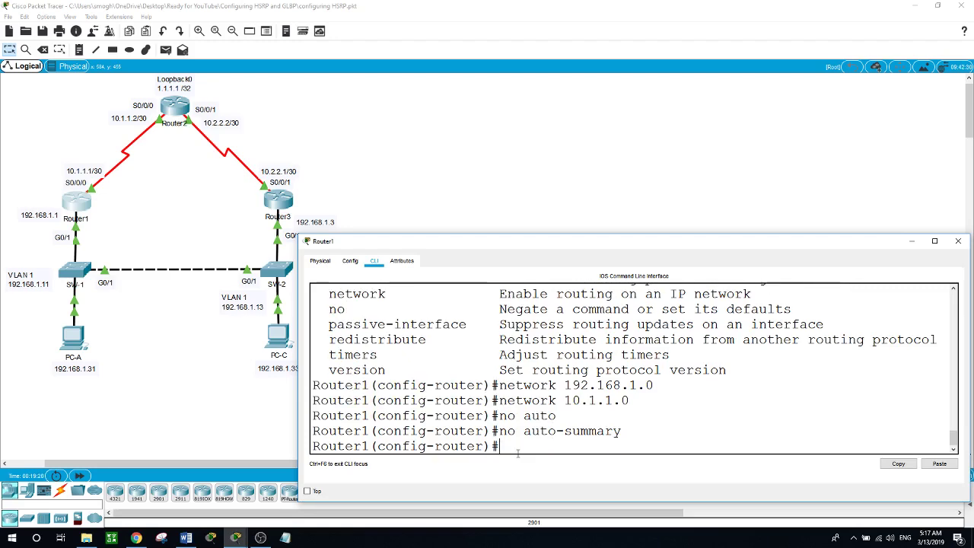
Step: Open Router2's command line and start RIP router configuration from global configuration mode
left_click(171, 114)
key("Return")
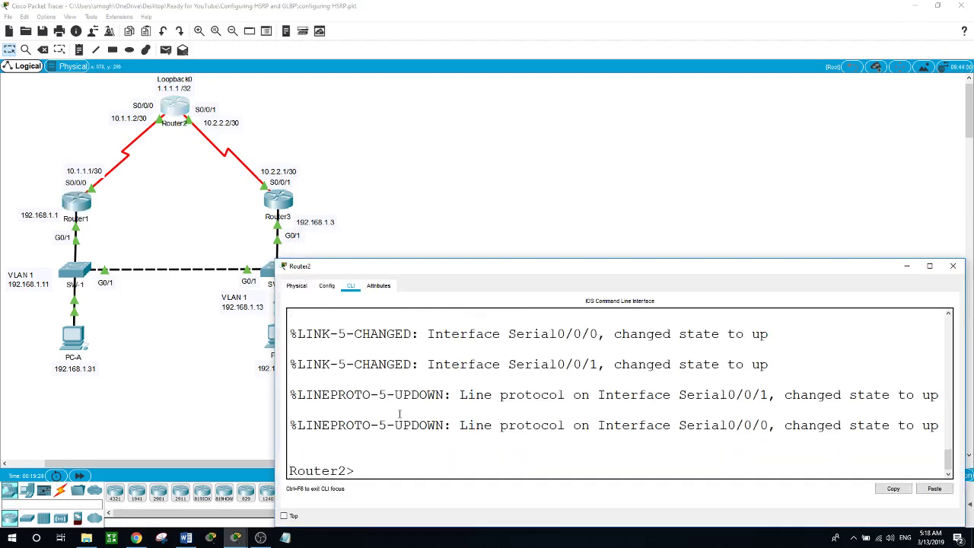
type("en")
key("Return")
type("conf t")
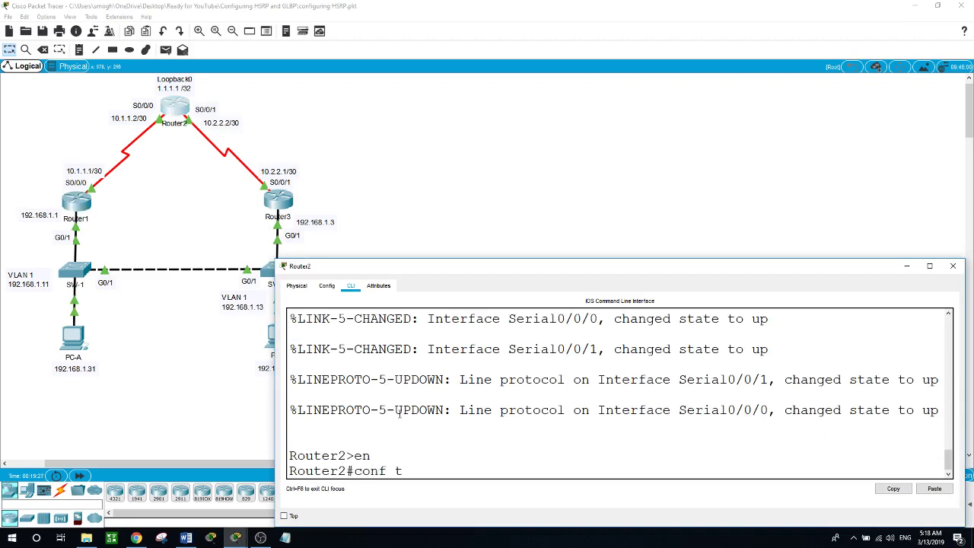
key("Return")
type("router rip")
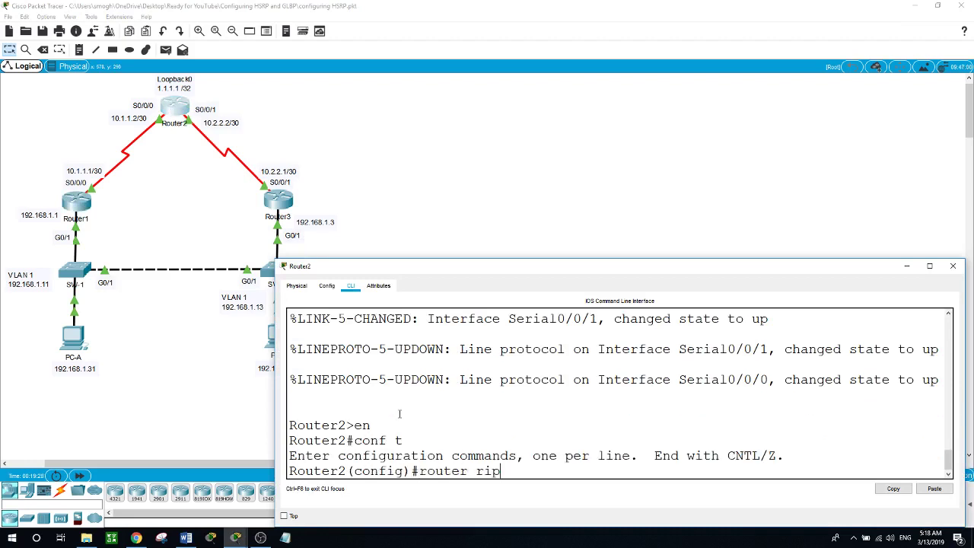
key("Return")
Step: Set the RIP version on Router2 to 2
type("versio")
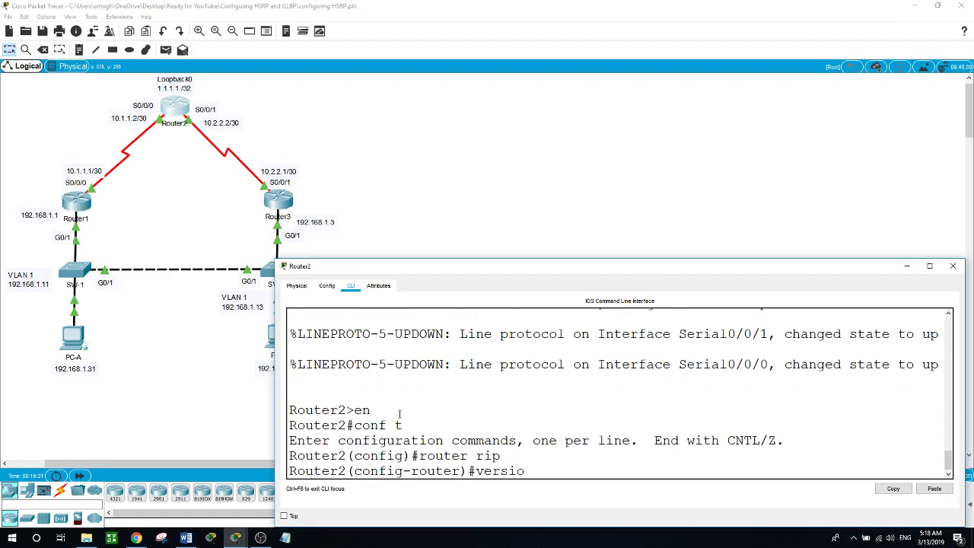
key("Tab")
type("2")
key("Return")
Step: Add the networks 10.1.1.0 and 10.2.2.0 to RIP on Router2
type("network ")
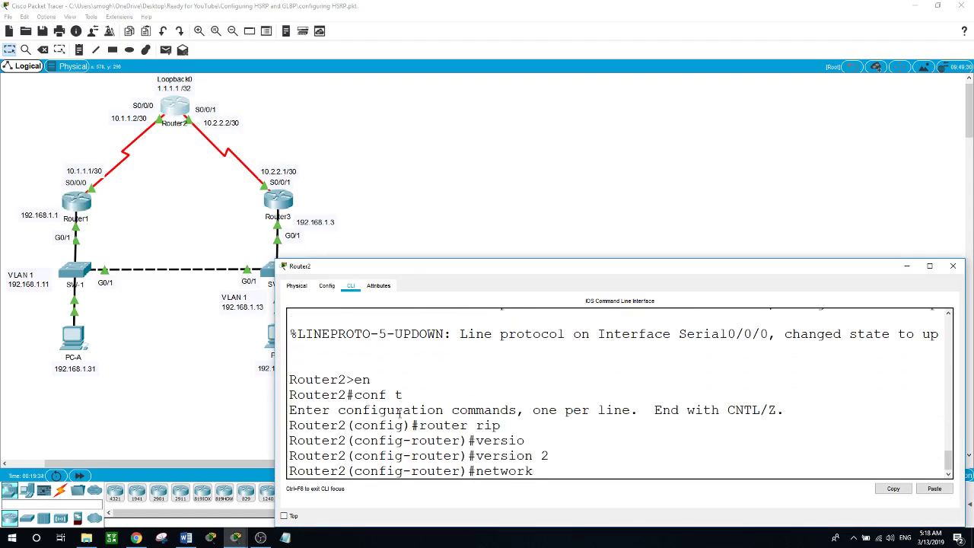
type("10.1.1.0")
key("Return")
type("network")
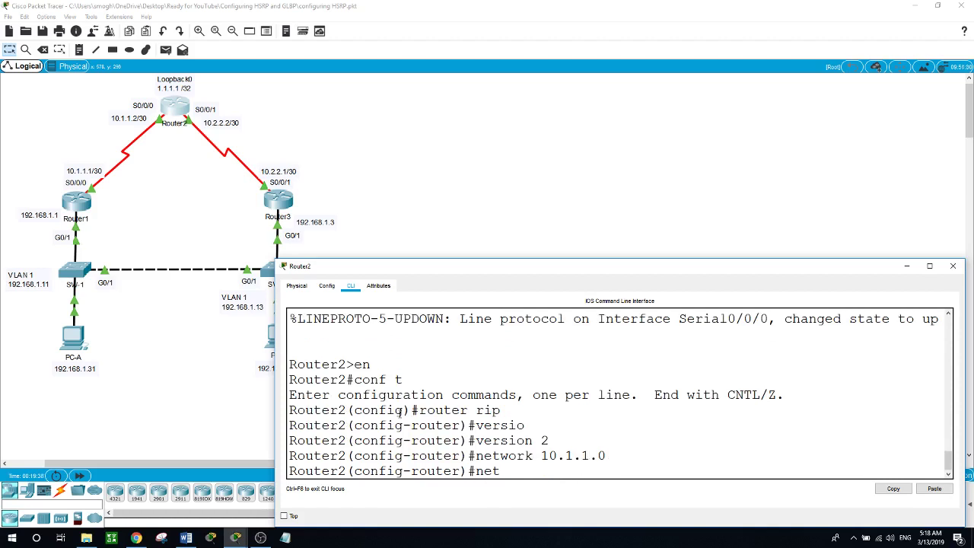
type(" 10.2.2.0")
key("Return")
Step: Disable automatic route summarization for RIP on Router2 with no auto-summary
type("no auto")
key("Tab")
key("Tab")
key("BackSpace")
key("BackSpace")
key("BackSpace")
key("BackSpace")
key("BackSpace")
key("BackSpace")
key("BackSpace")
key("BackSpace")
key("BackSpace")
key("BackSpace")
key("BackSpace")
key("BackSpace")
key("BackSpace")
key("BackSpace")
key("BackSpace")
key("BackSpace")
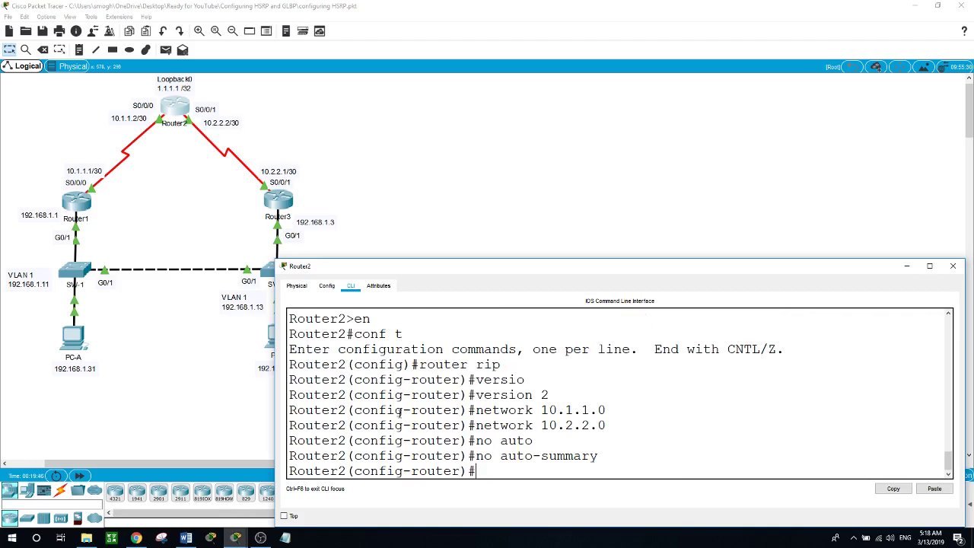
Step: Open Router3's command line and start RIP router configuration from global configuration mode
left_click(209, 377)
left_click(281, 198)
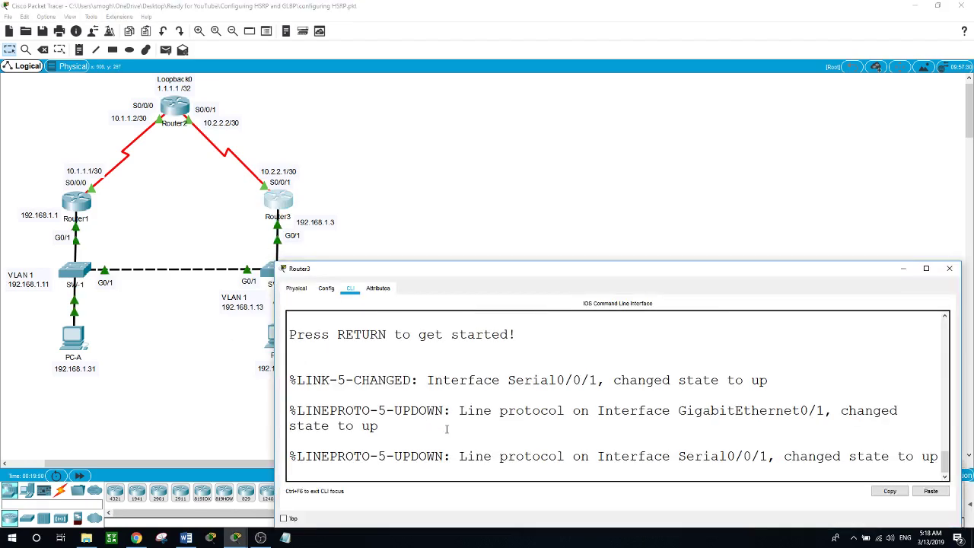
key("Return")
type("en")
key("Return")
type("conf t")
key("Return")
type("router rip")
key("Return")
Step: Set the RIP version on Router3 to 2
type("versio")
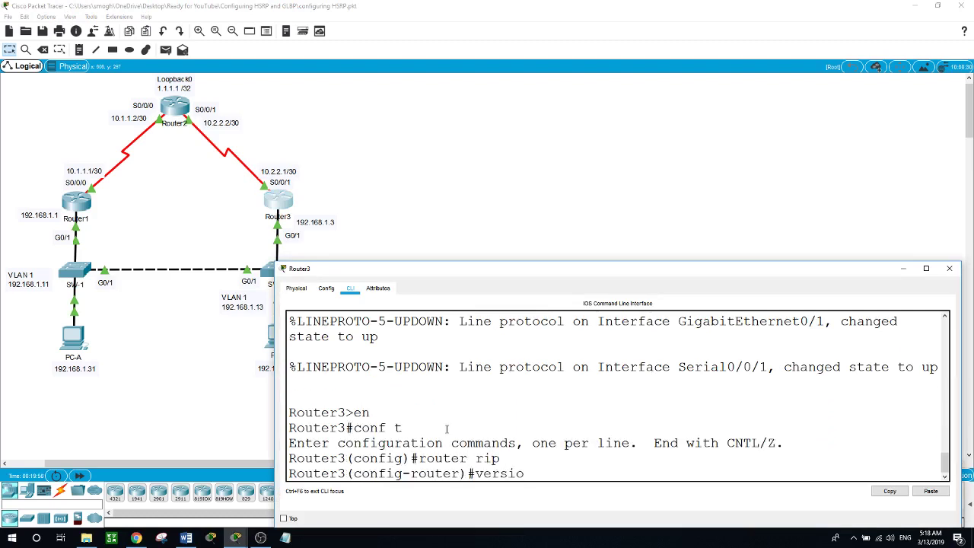
key("Tab")
type("2")
key("Return")
Step: Add the networks 10.2.2.0 and 192.168.1.0 to RIP on Router3
type("netw")
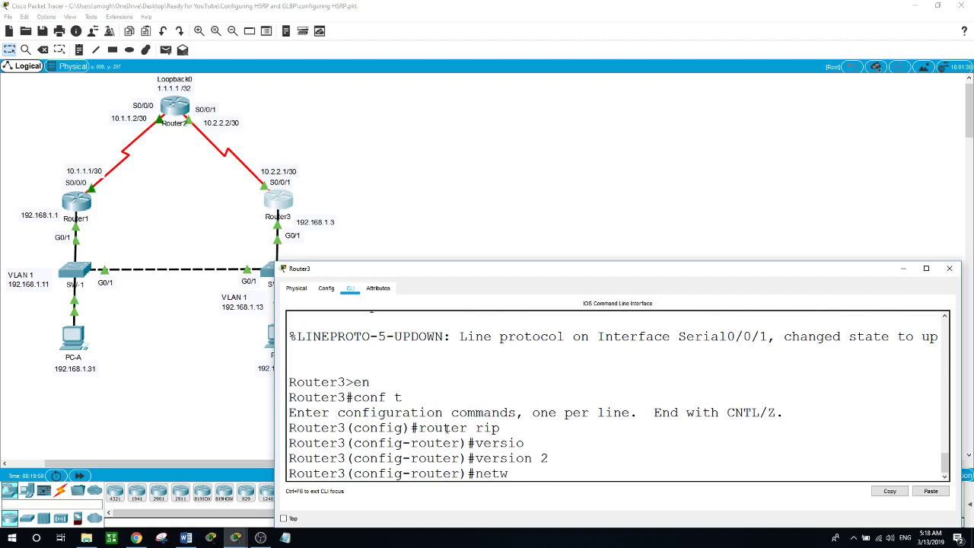
type("ork 10.2.2.0")
key("Return")
type("network 1")
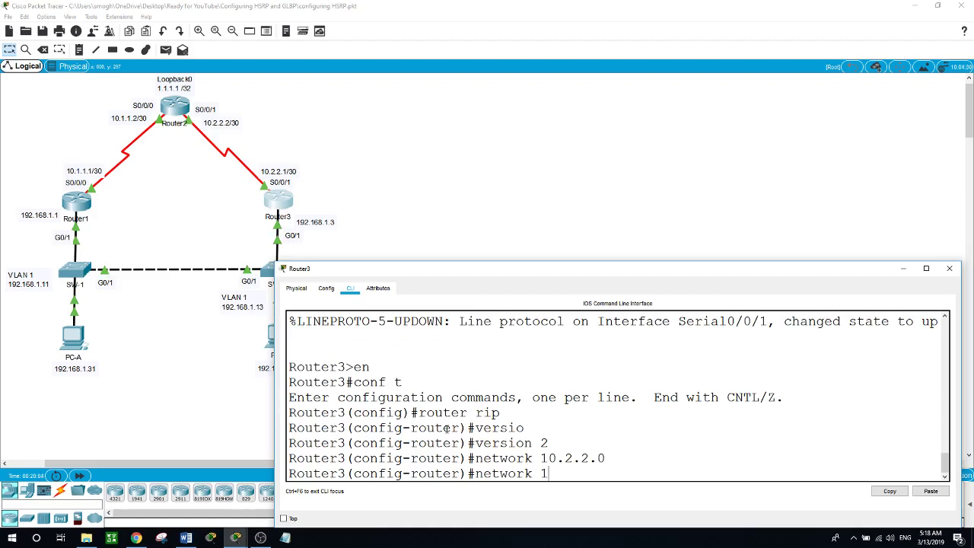
type("92.168.1.0")
key("Return")
Step: Disable automatic route summarization for RIP on Router3 with no auto-summary and return to the topology
type("no aut")
key("Tab")
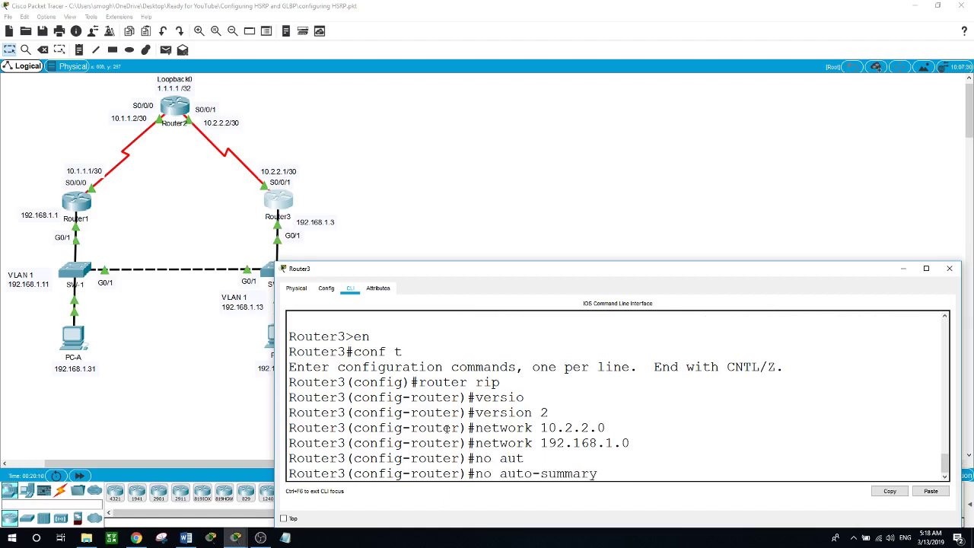
key("Return")
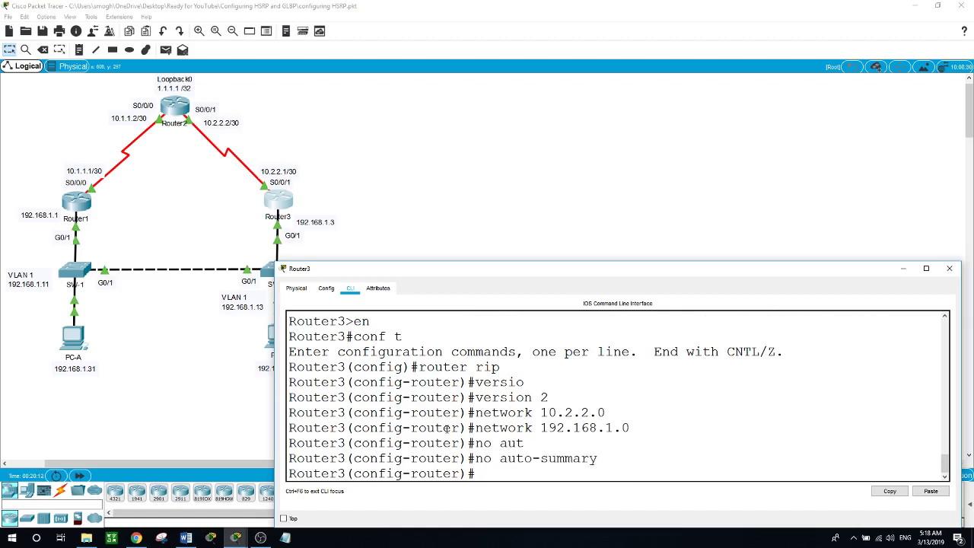
left_click(431, 191)
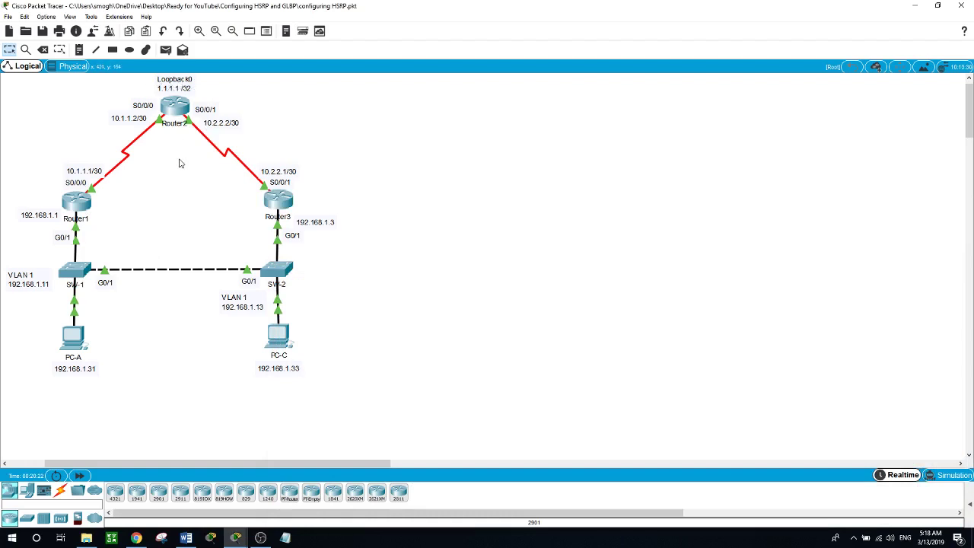
Step: Leave RIP configuration on Router2 and add a default static route 0.0.0.0 0.0.0.0 through loopback 0
left_click(173, 114)
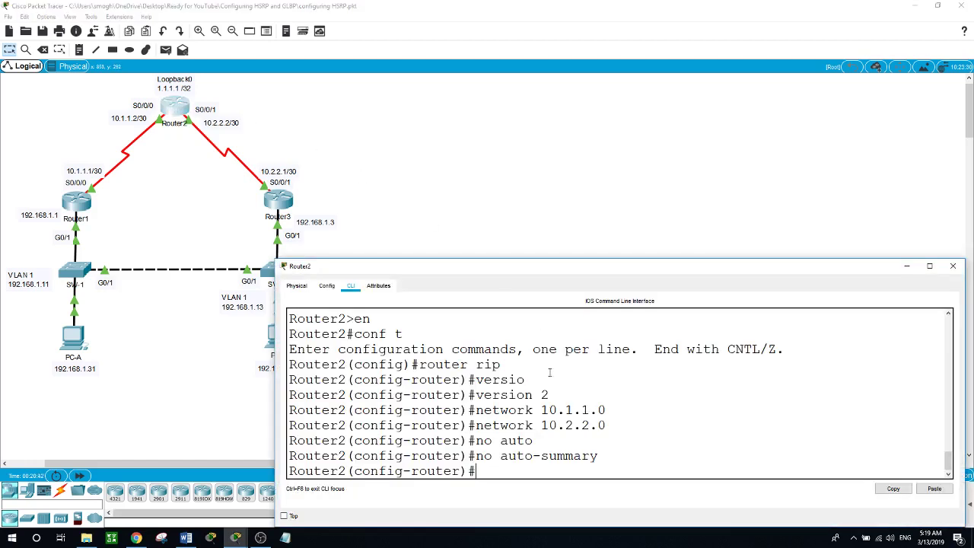
key("Return")
type("ex")
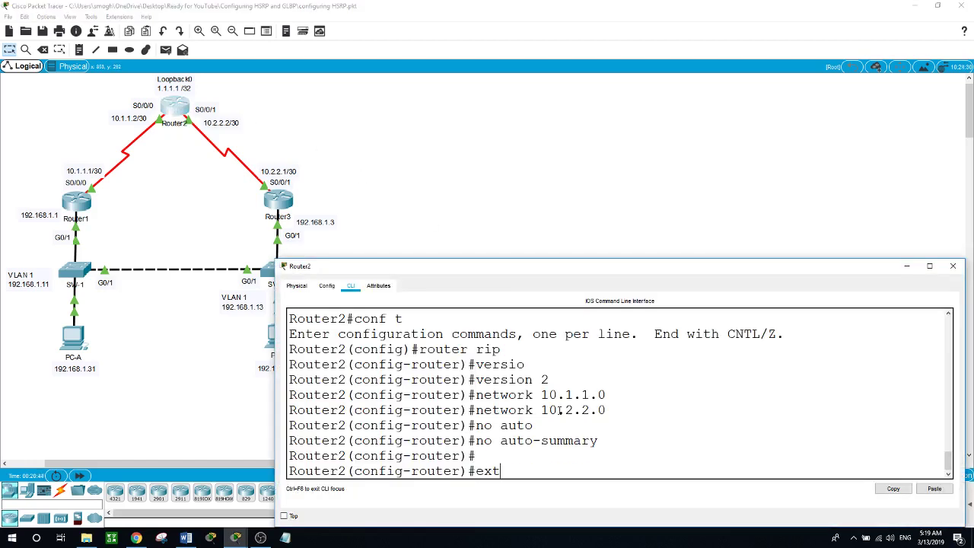
type("it")
key("Return")
key("Return")
type("i")
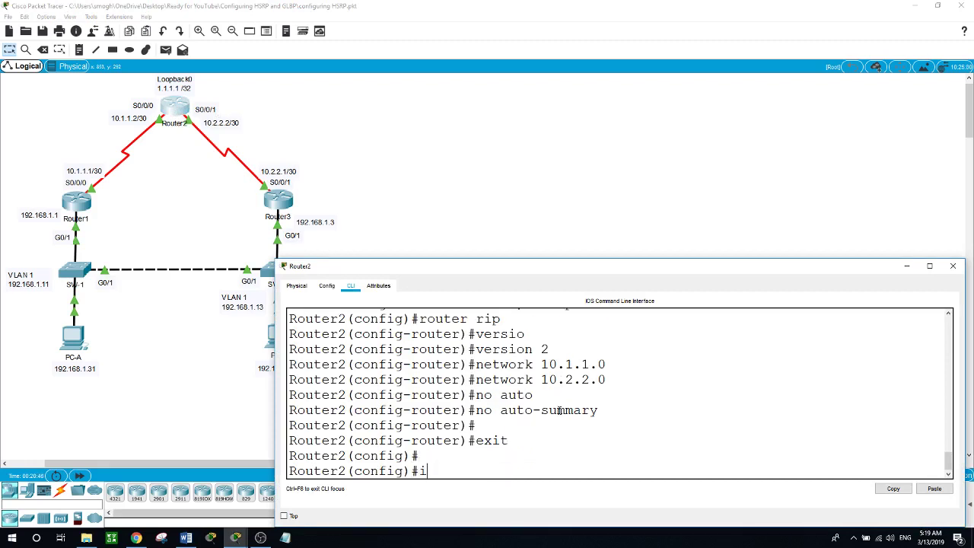
type("p route 0.0.0.0 0.0.0.0 ")
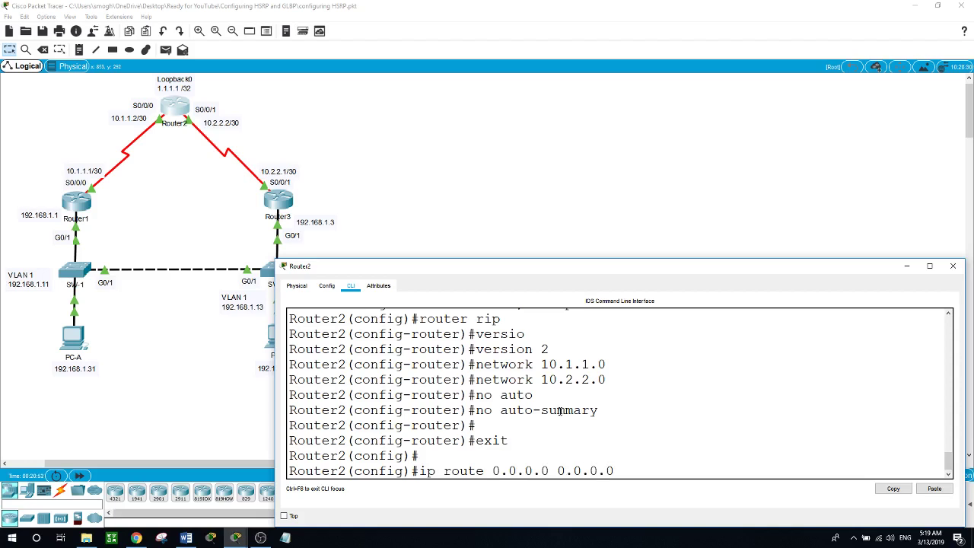
type("loopback 0")
key("Return")
key("Return")
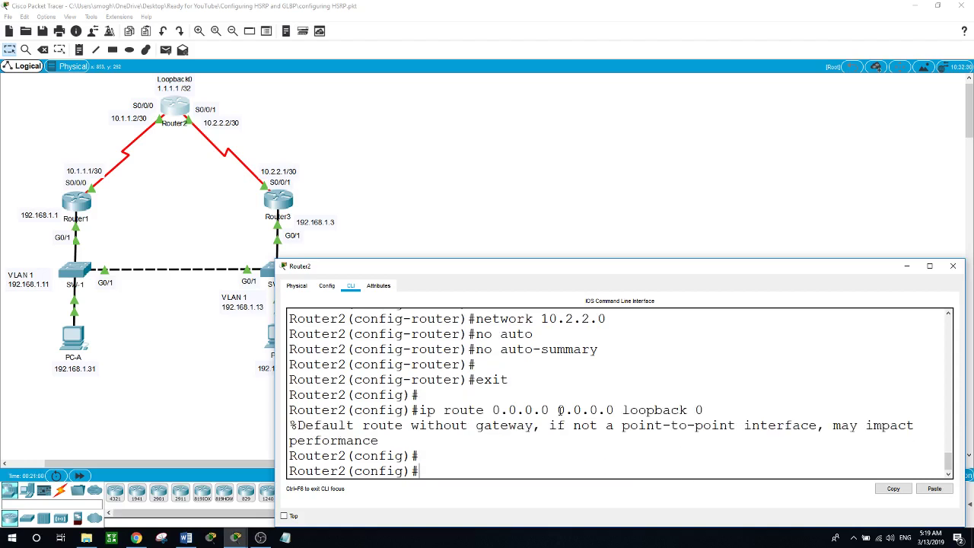
Step: Advertise the default route through RIP on Router2 with default-information originate and return to the topology
type("router rip")
key("Return")
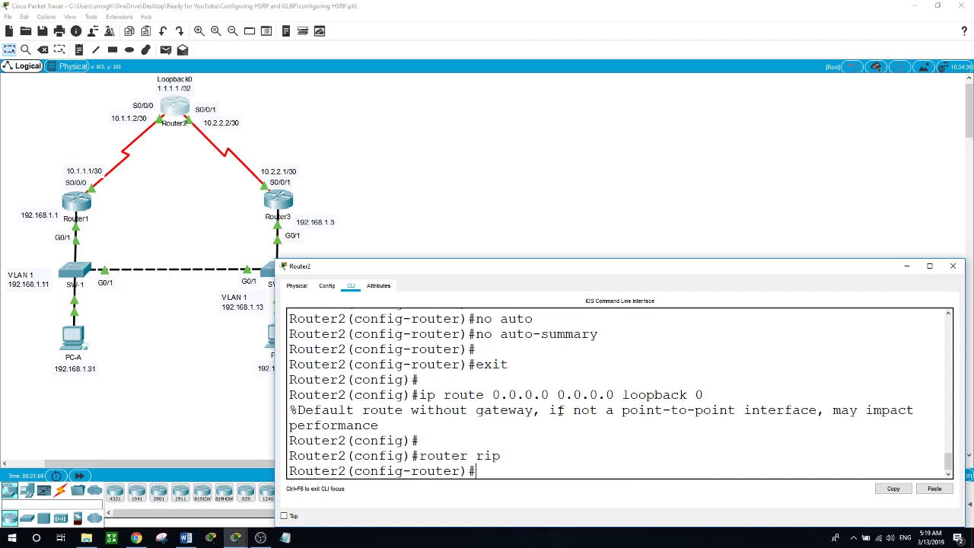
type("de")
key("Tab")
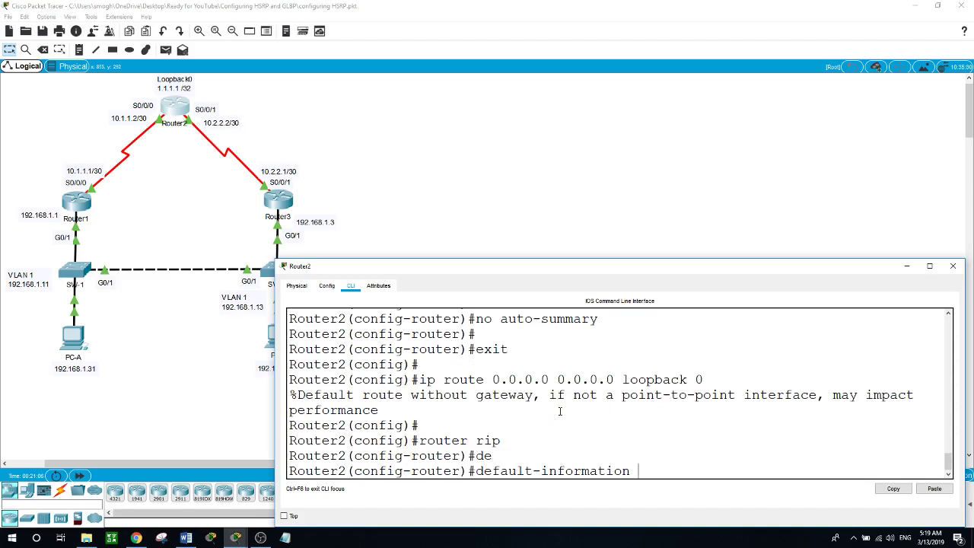
type("o")
key("Tab")
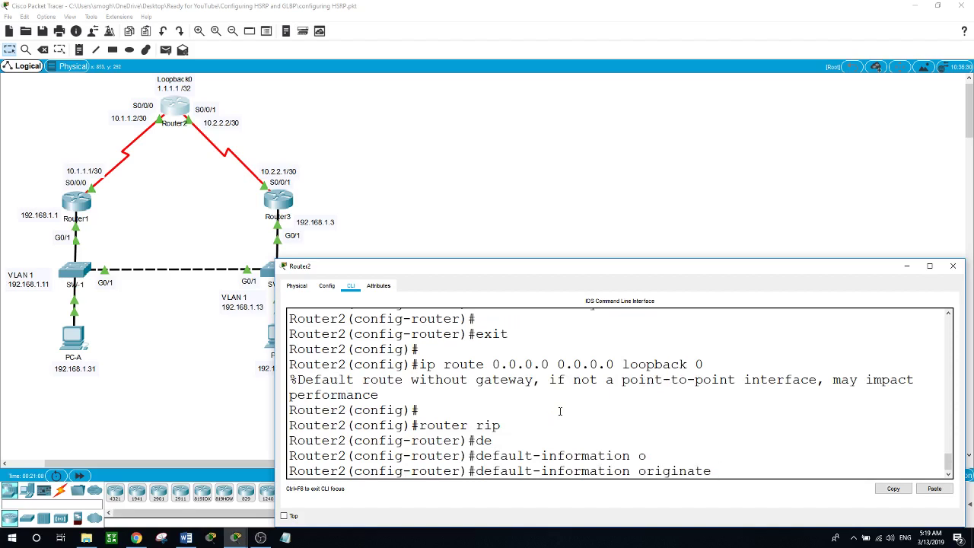
key("Return")
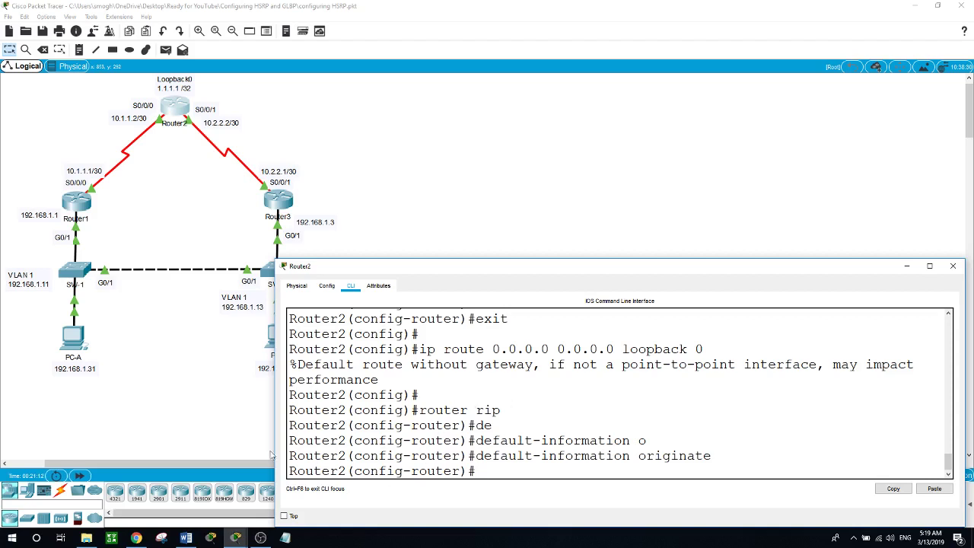
left_click(165, 399)
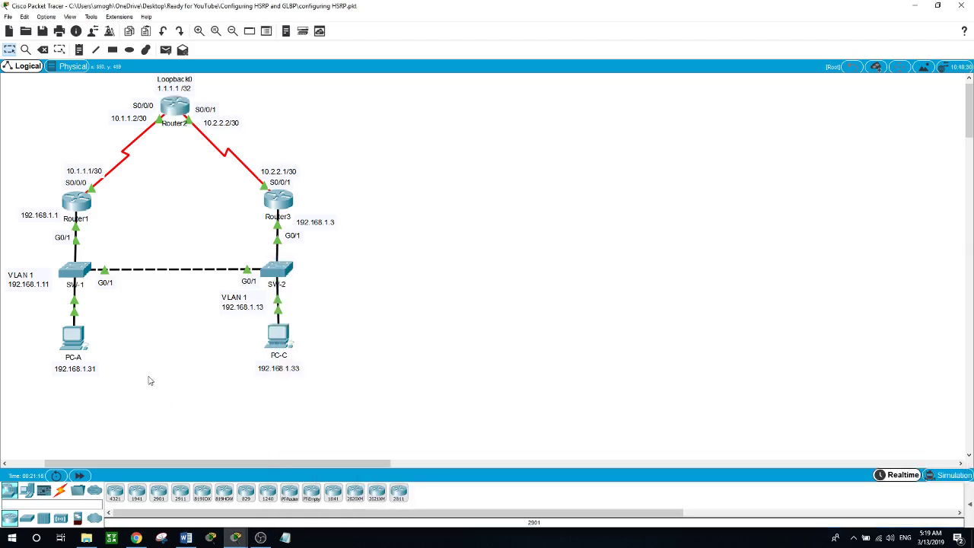
Step: Ping Router2's loopback address 1.1.1.1 from PC-A's command prompt
left_click(84, 338)
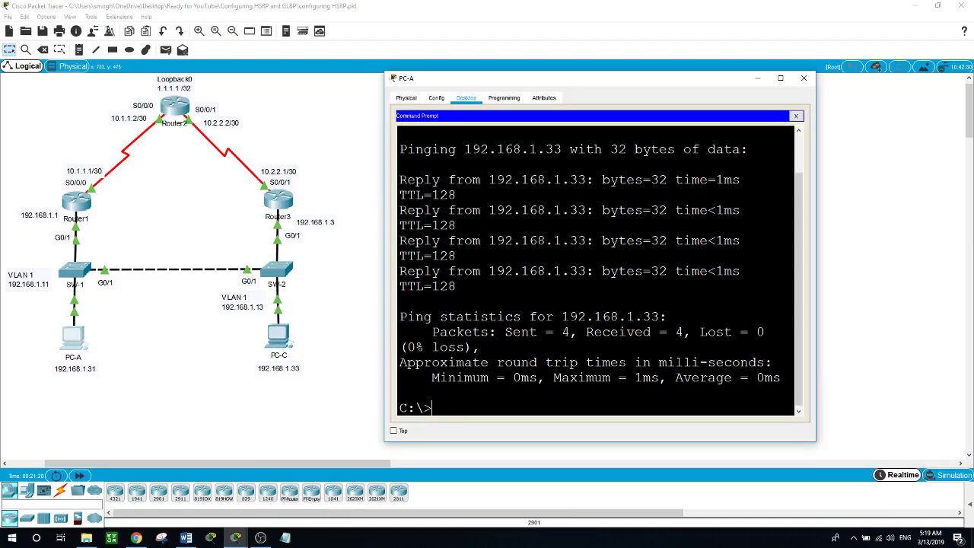
type("ping 1.1.1")
key("Return")
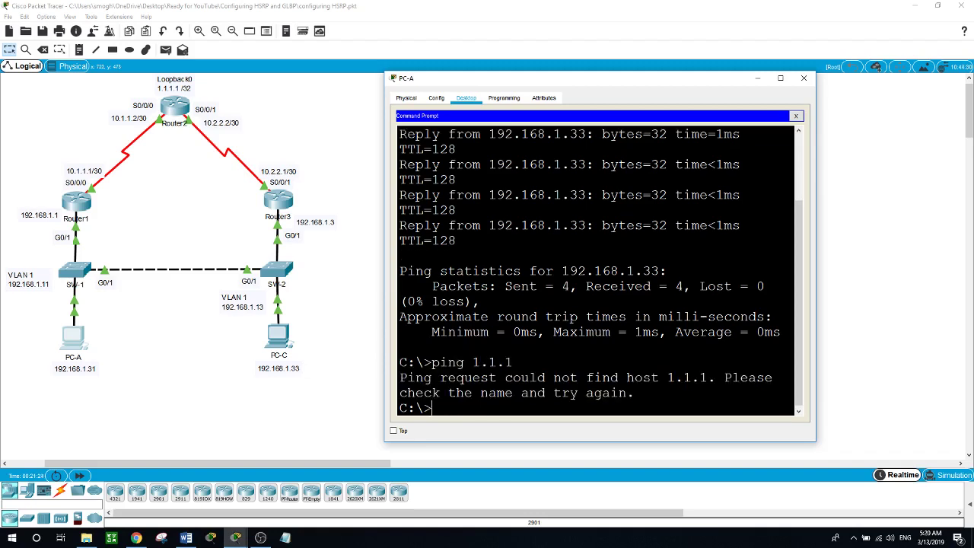
key("Up")
type(".1")
key("Return")
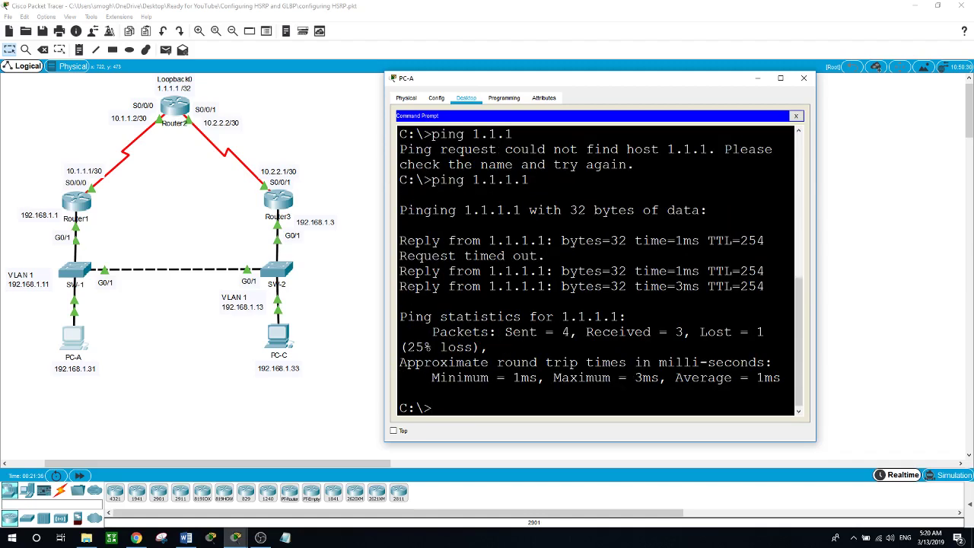
Step: Ping Router3's serial address 10.2.2.1 from PC-A and return to the topology
type("ping")
type("10.2.2.")
type("2")
key("BackSpace")
type("1")
key("Return")
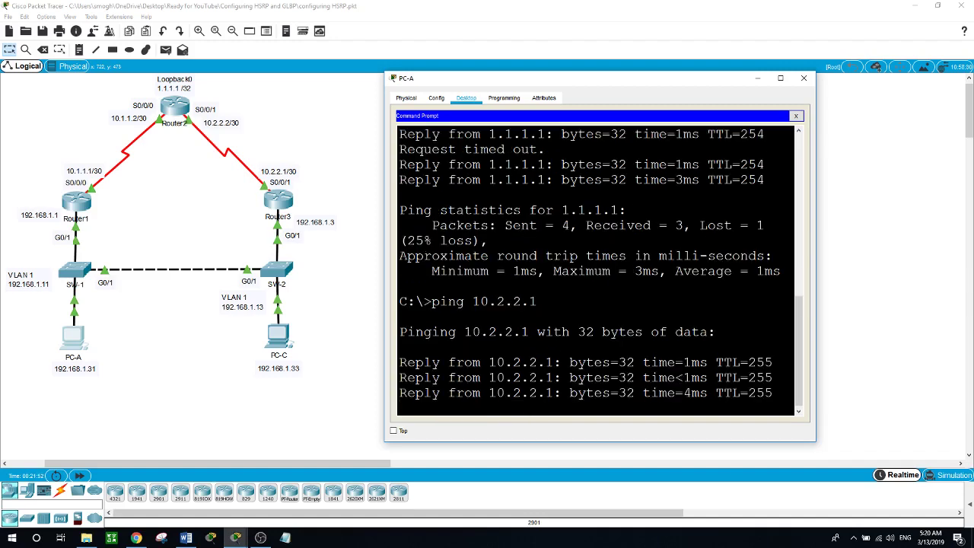
left_click(331, 415)
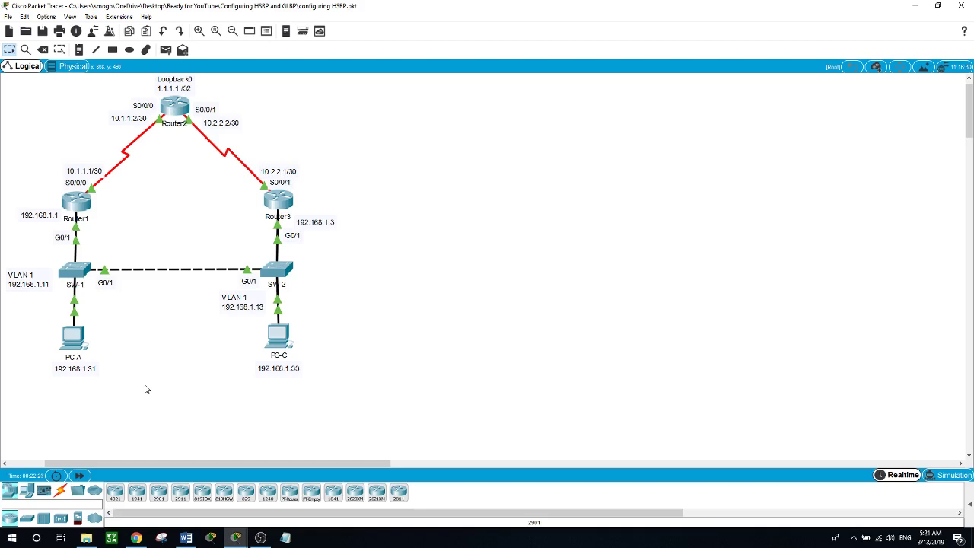
Step: Trace the route from PC-A to 1.1.1.1 with tracert
left_click(72, 342)
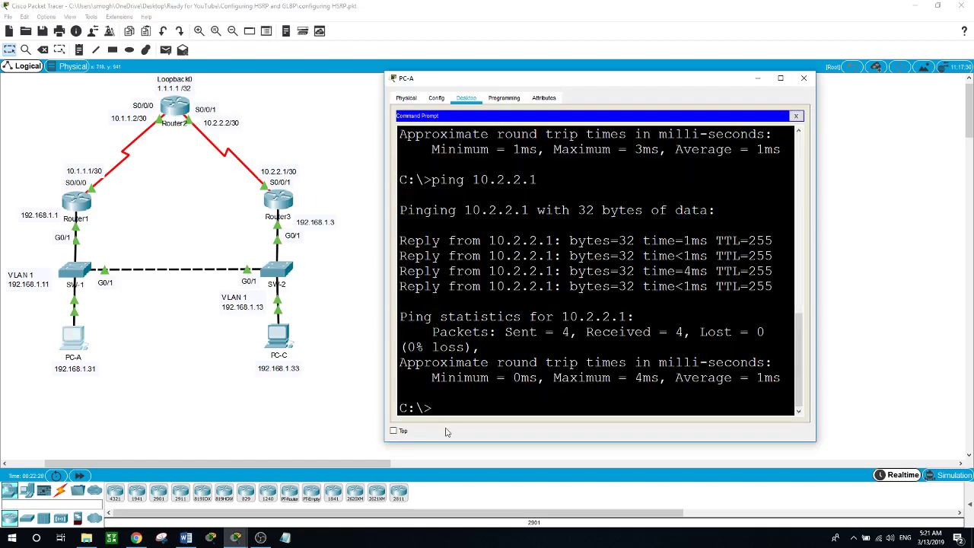
type("tracert 1.1.1.1")
key("Return")
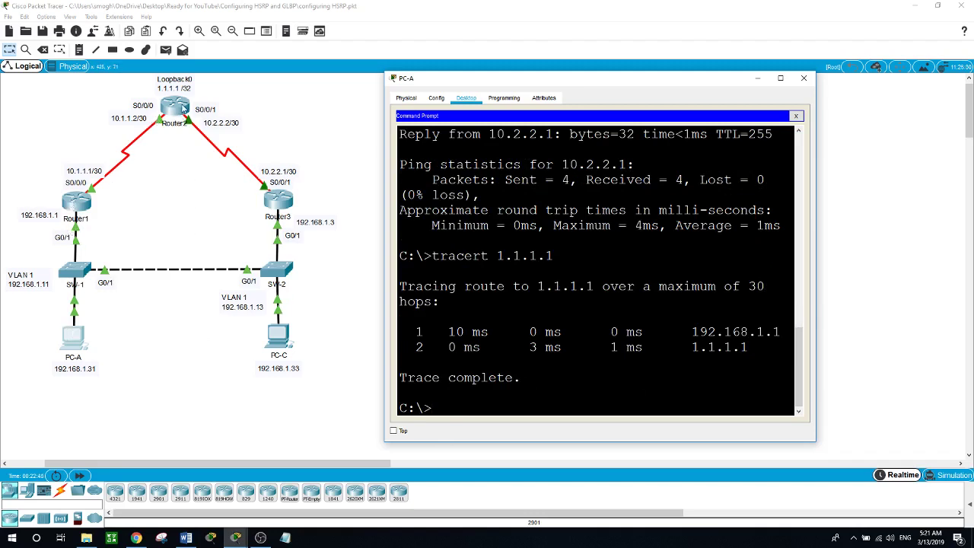
Step: Trace the route from PC-C to 1.1.1.1 with tracert and return to the topology
left_click(279, 334)
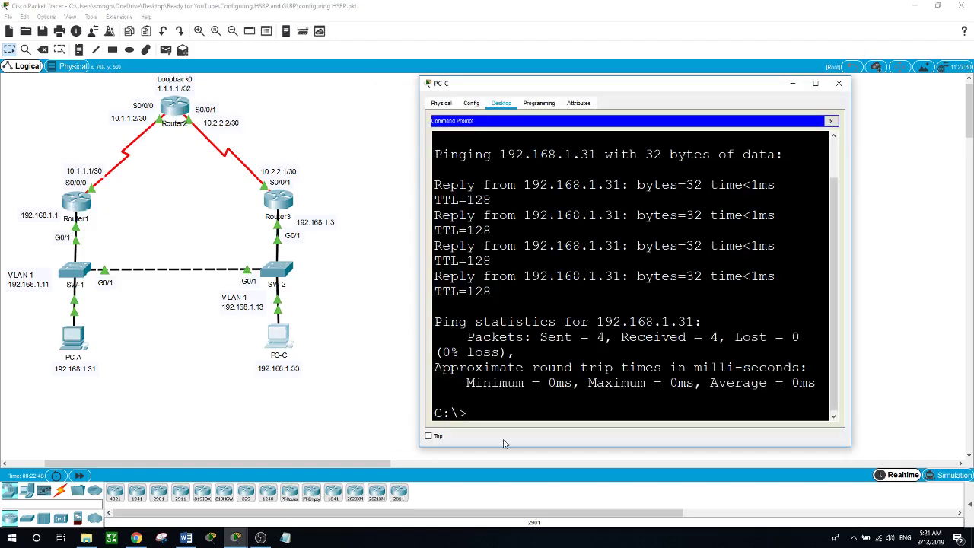
type("tracert 1.1.1.1")
key("Return")
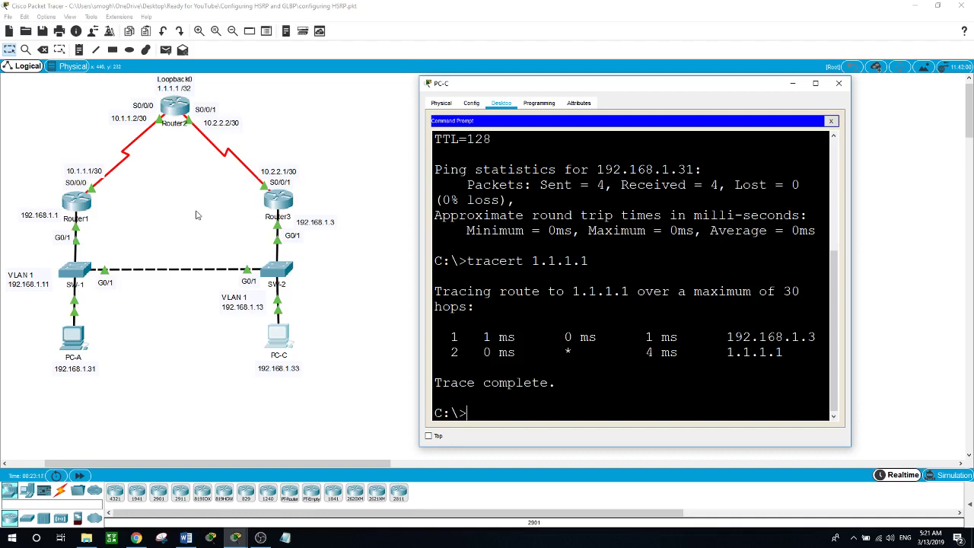
left_click(204, 383)
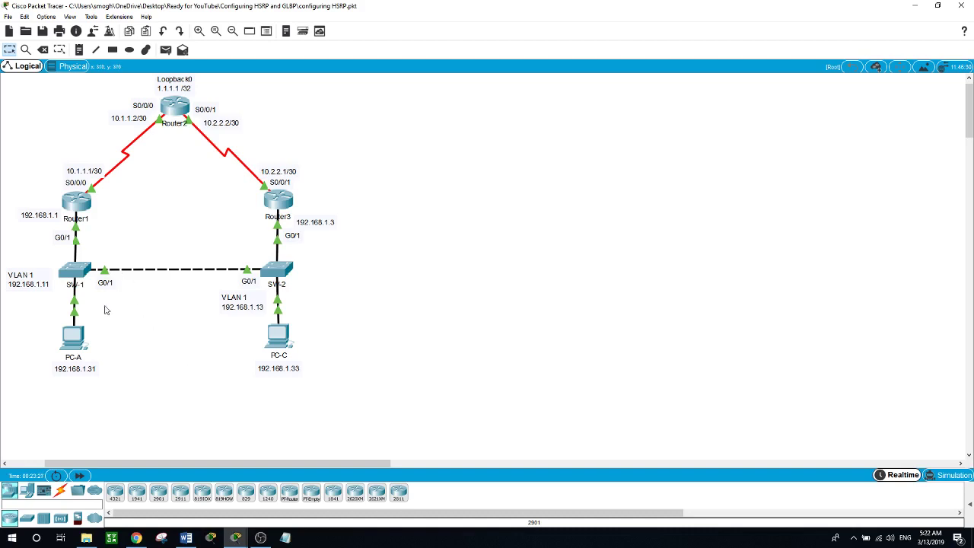
Step: Start a continuous ping from PC-A to 1.1.1.1 and move its window clear of the topology
left_click(73, 338)
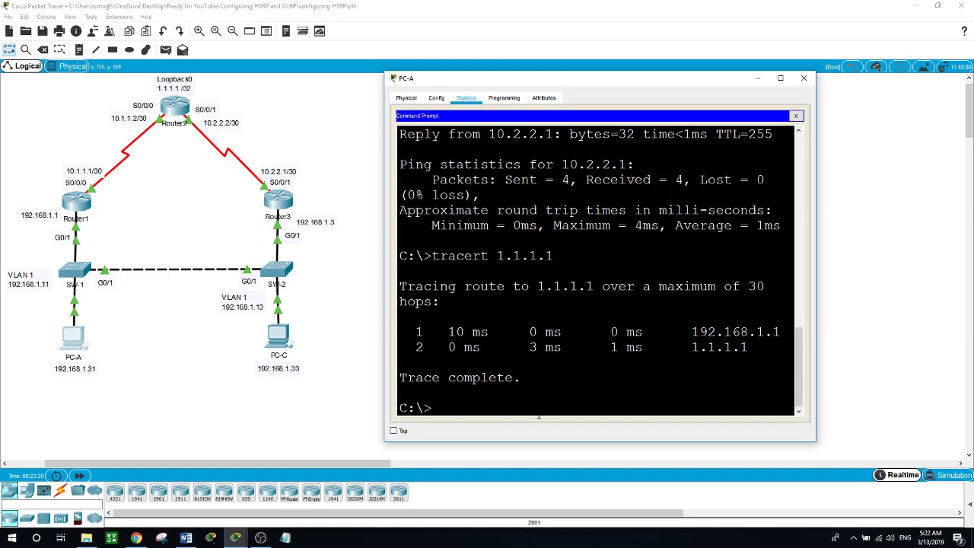
type("ping -t 1.1.1.1")
key("Return")
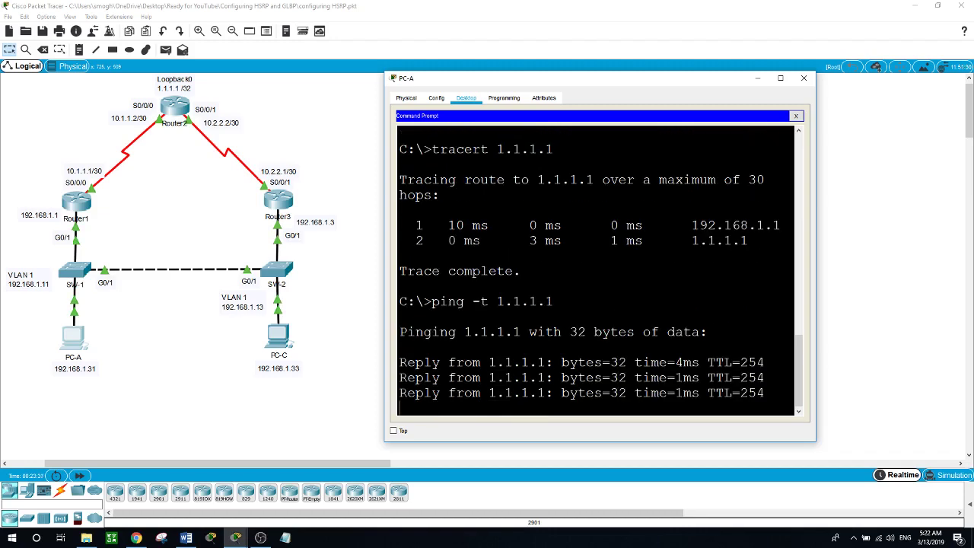
left_click_drag(532, 79, 573, 69)
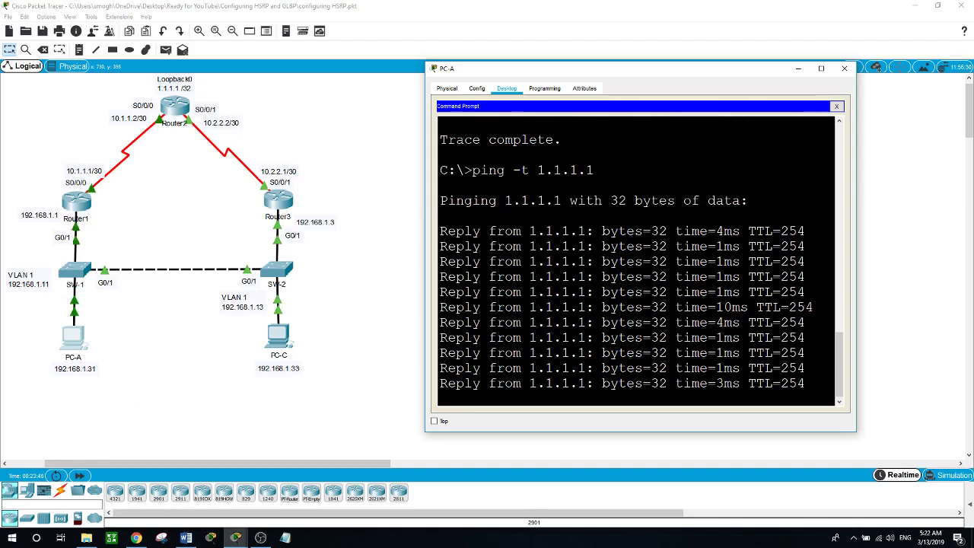
Step: Delete the cable between Router1 and SW-1 and return to the selection tool
left_click(43, 49)
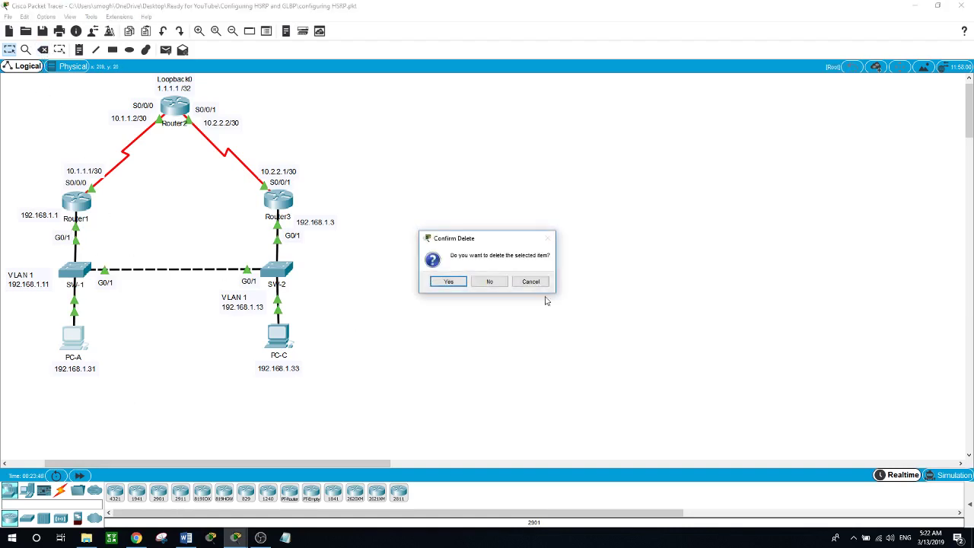
left_click(460, 281)
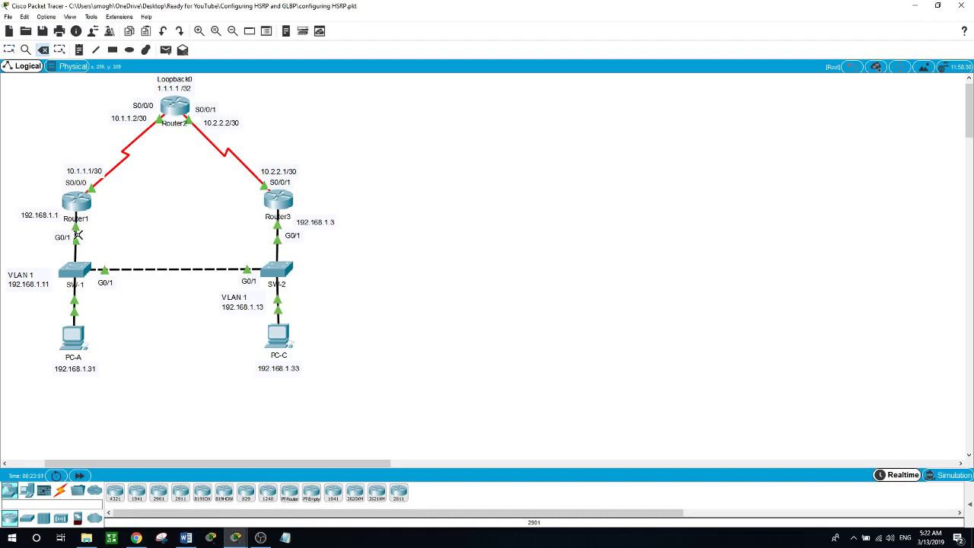
left_click(77, 236)
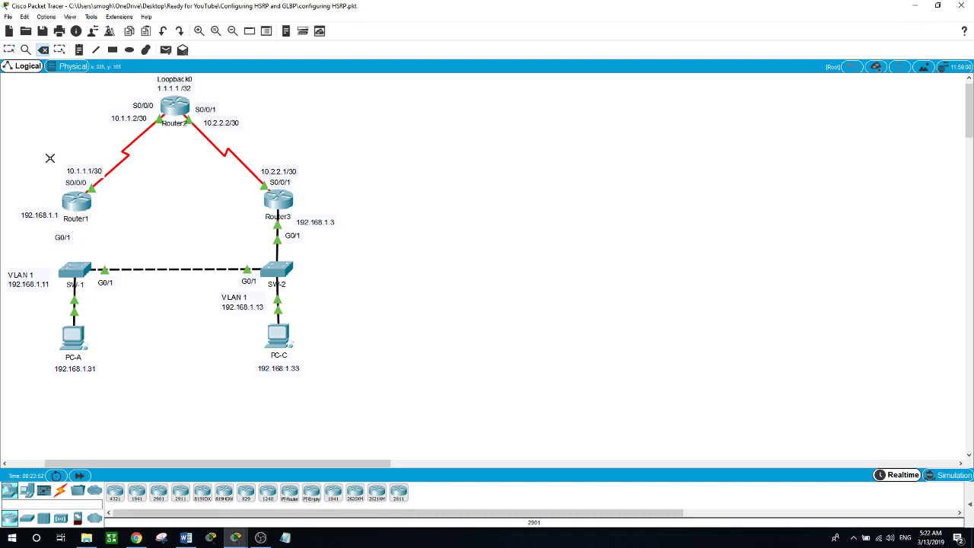
left_click(9, 49)
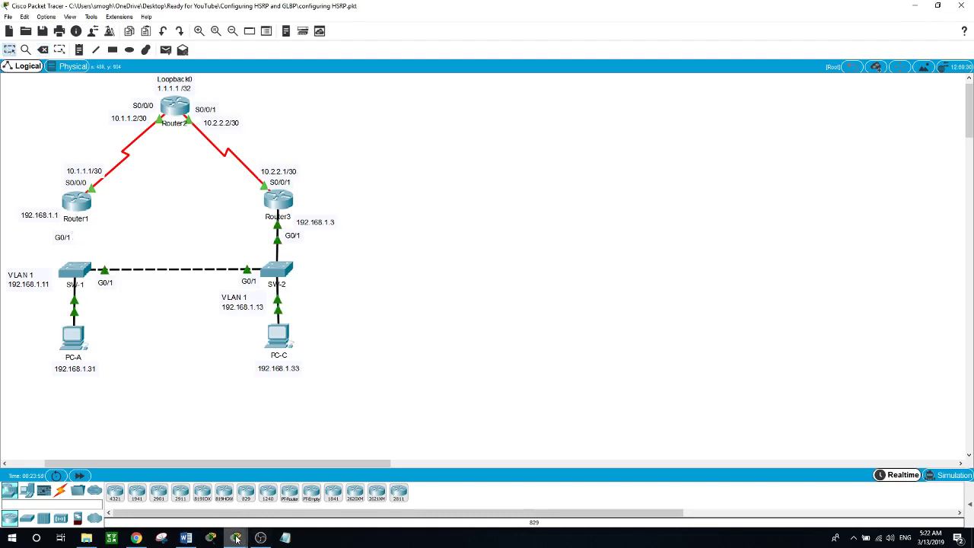
Step: Check the continuous ping running on PC-A and stop it
mouse_move(237, 538)
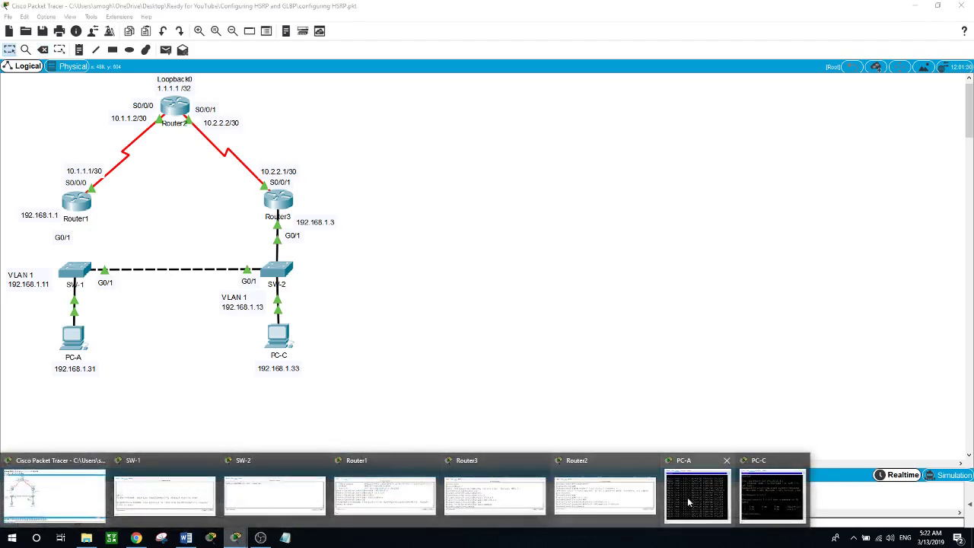
left_click(648, 469)
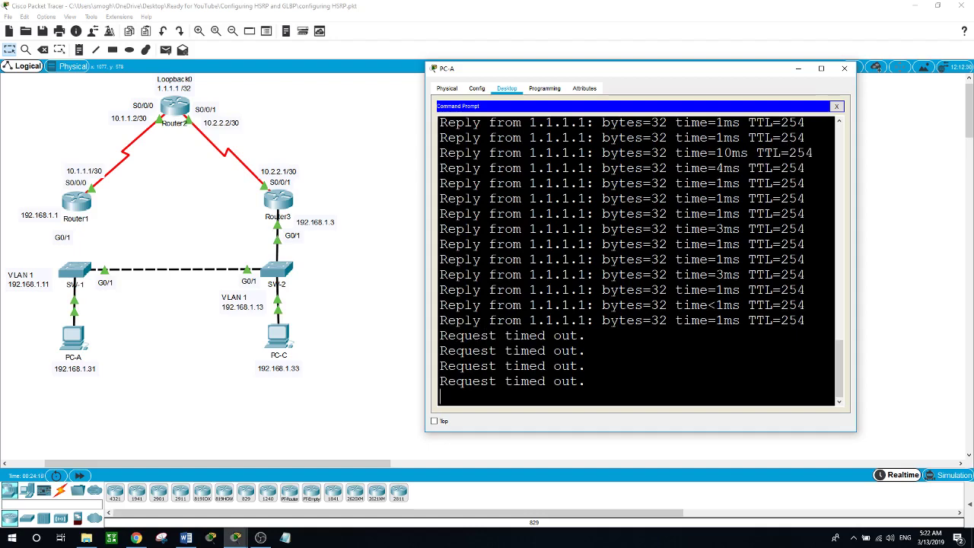
key("ctrl+c")
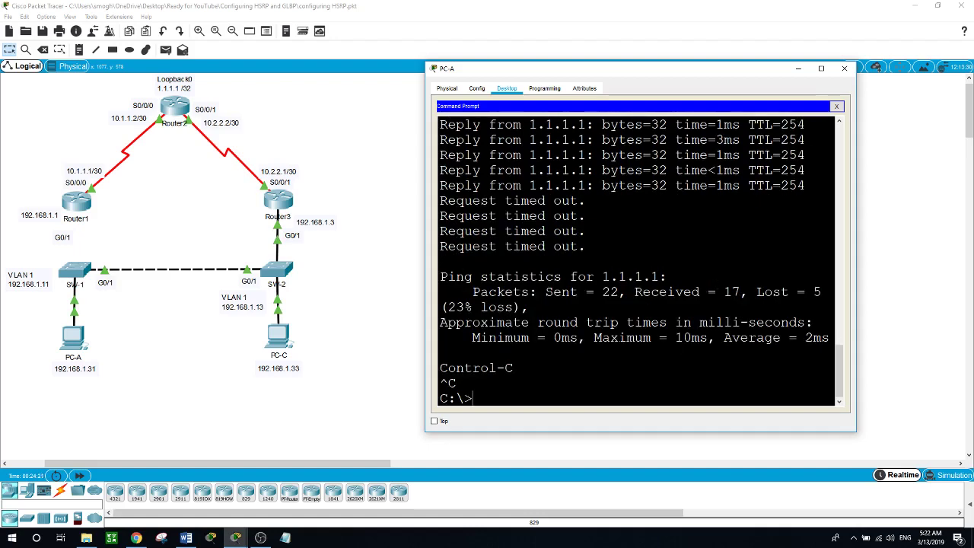
Step: Connect Router1's GigabitEthernet0/1 to SW-1's FastEthernet0/5 with a copper straight-through cable
left_click(60, 491)
left_click(158, 492)
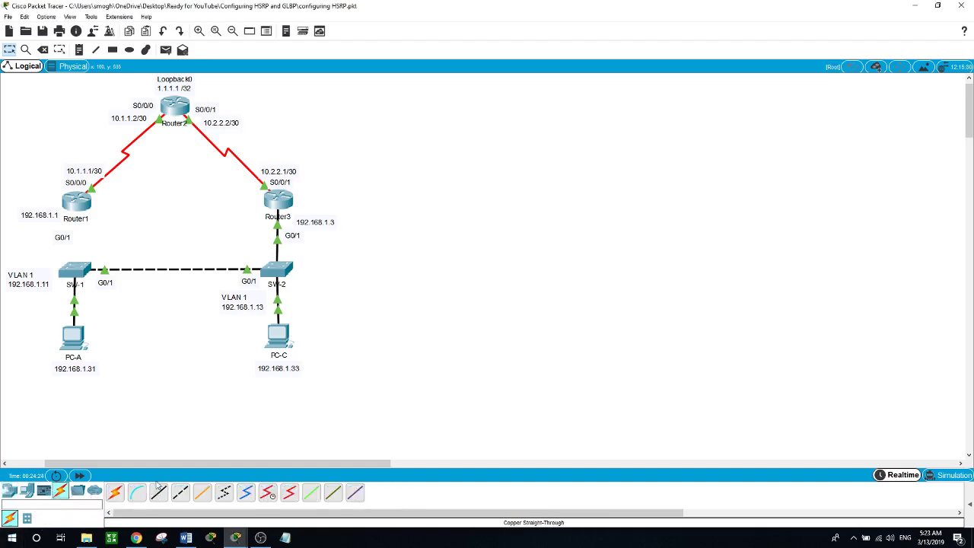
left_click(79, 206)
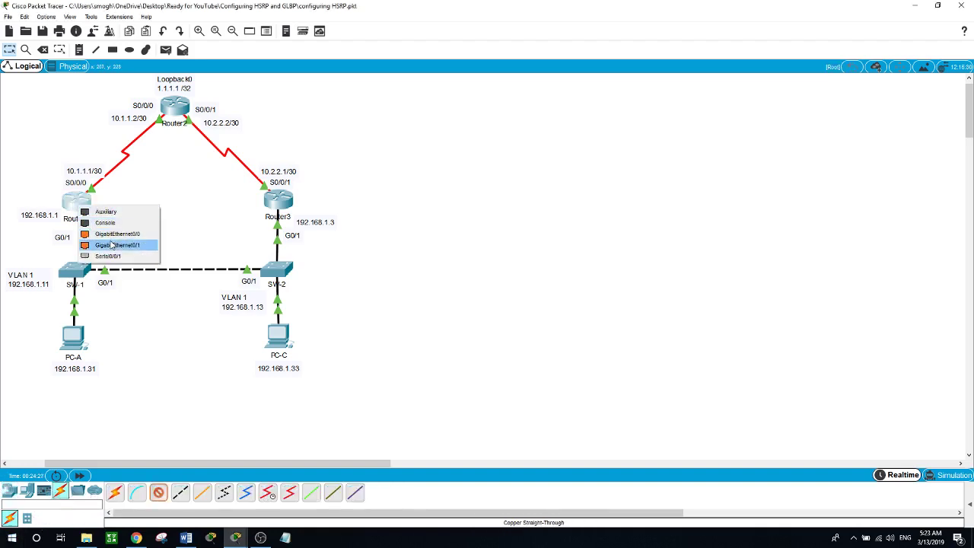
left_click(112, 245)
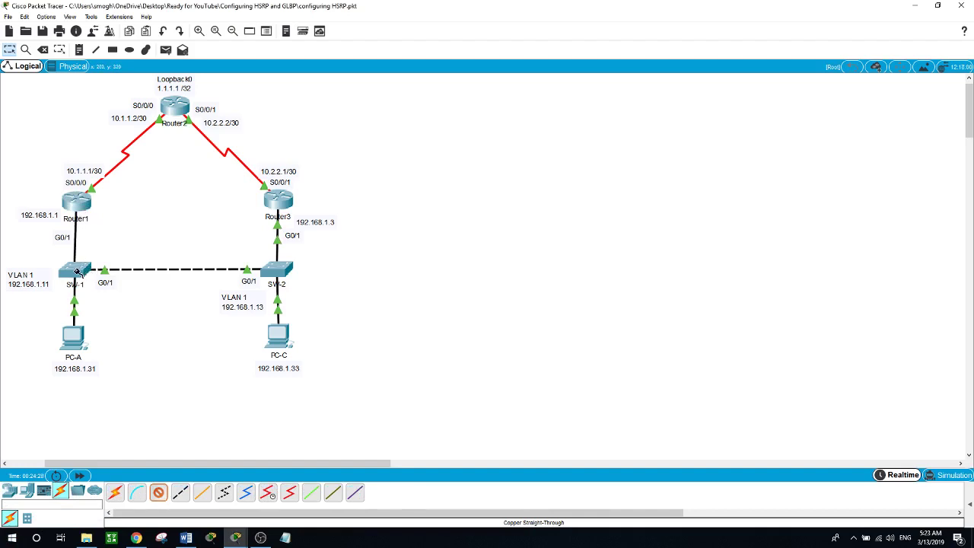
left_click(79, 272)
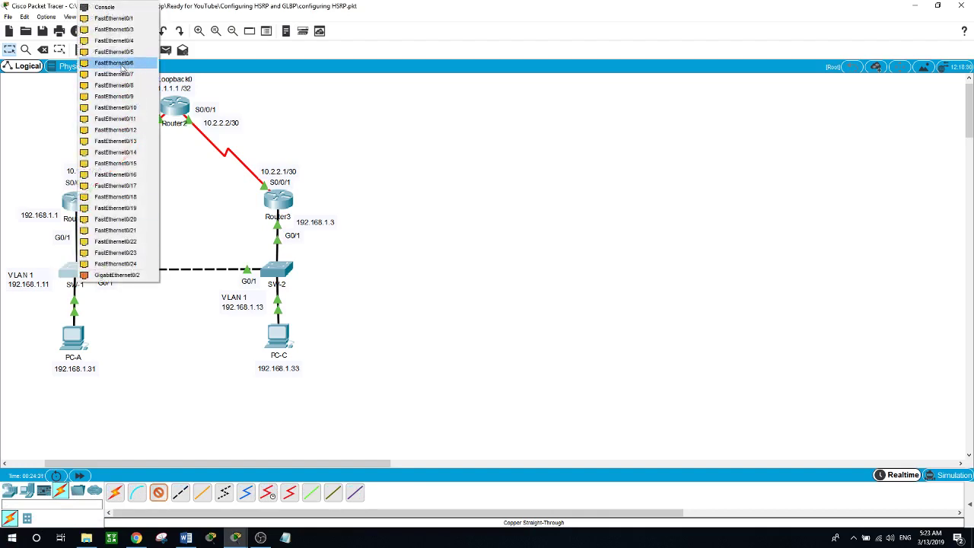
left_click(126, 52)
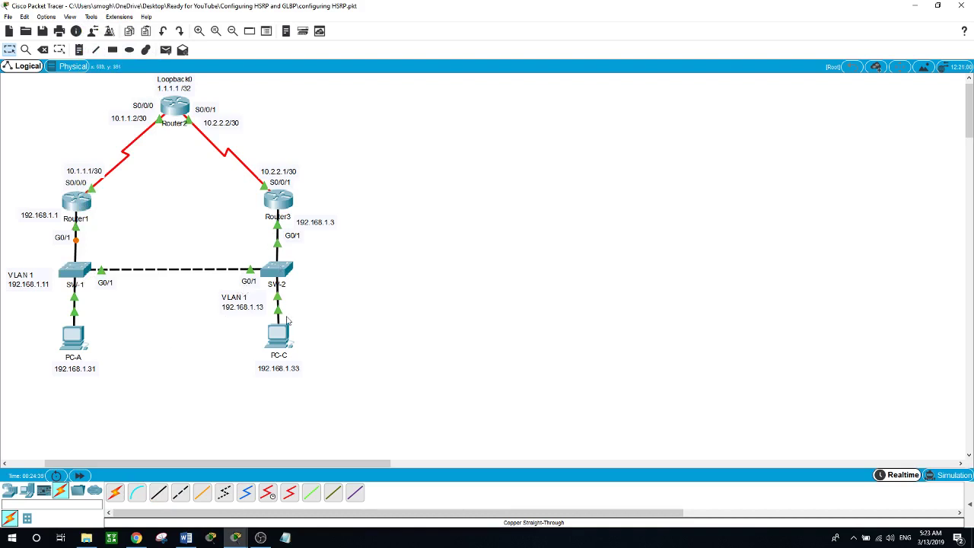
Step: Start a continuous ping from PC-C to 1.1.1.1 and shift its window slightly away from the topology
left_click(282, 340)
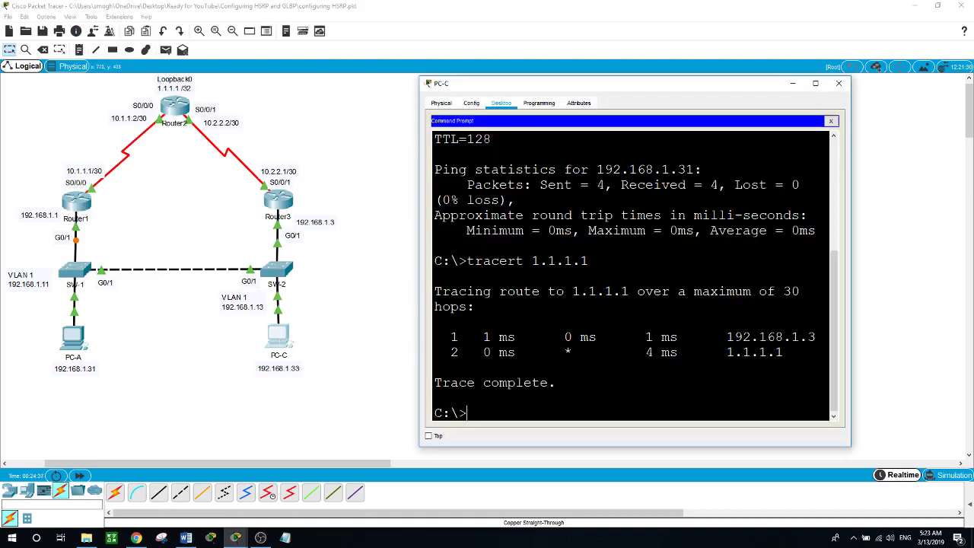
type("ping -t 1.1.1.1")
key("Return")
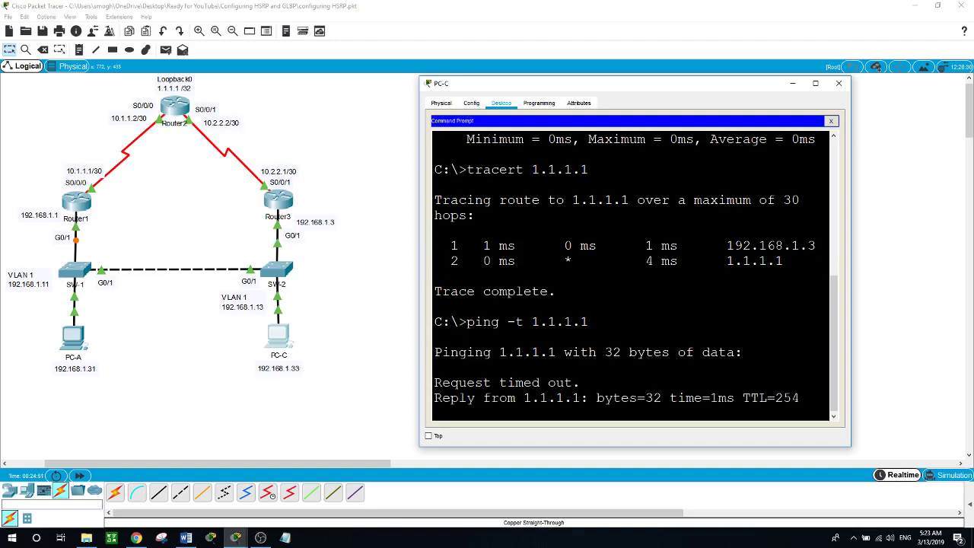
left_click_drag(555, 90, 558, 70)
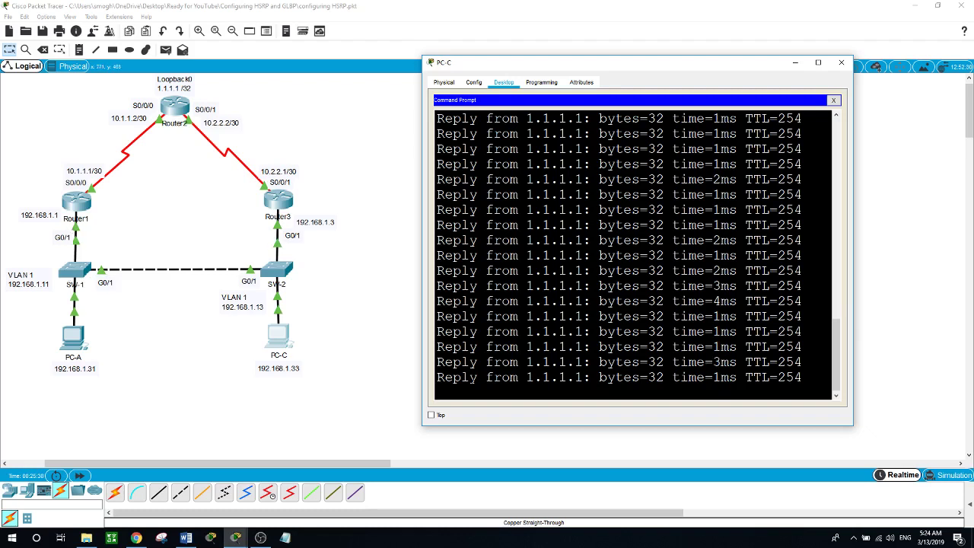
Step: Delete the cable between Router3 and SW-2 and return to the selection tool
left_click(266, 247)
key("Delete")
left_click(489, 281)
left_click(279, 236)
left_click(9, 50)
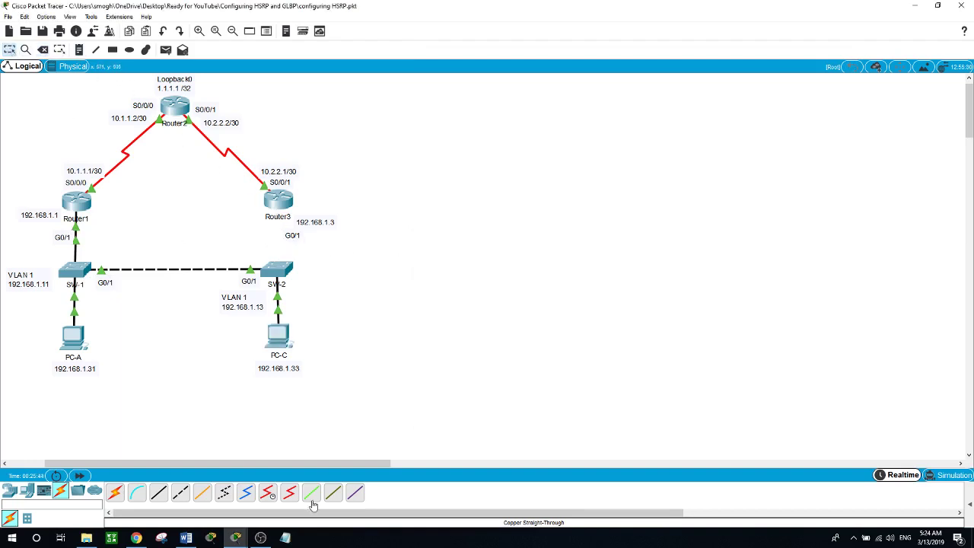
Step: Check the continuous ping running on PC-C, stop it, and return to the topology
mouse_move(236, 537)
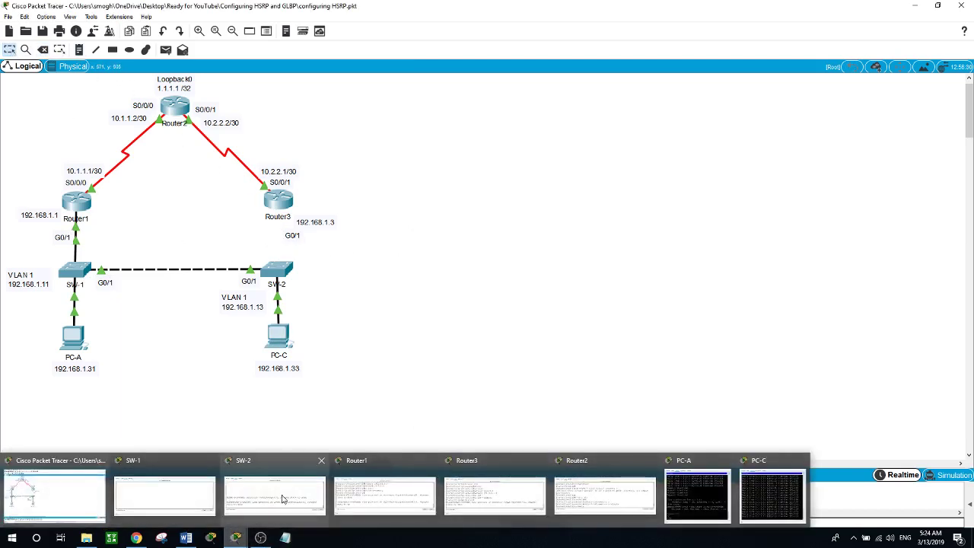
left_click(772, 491)
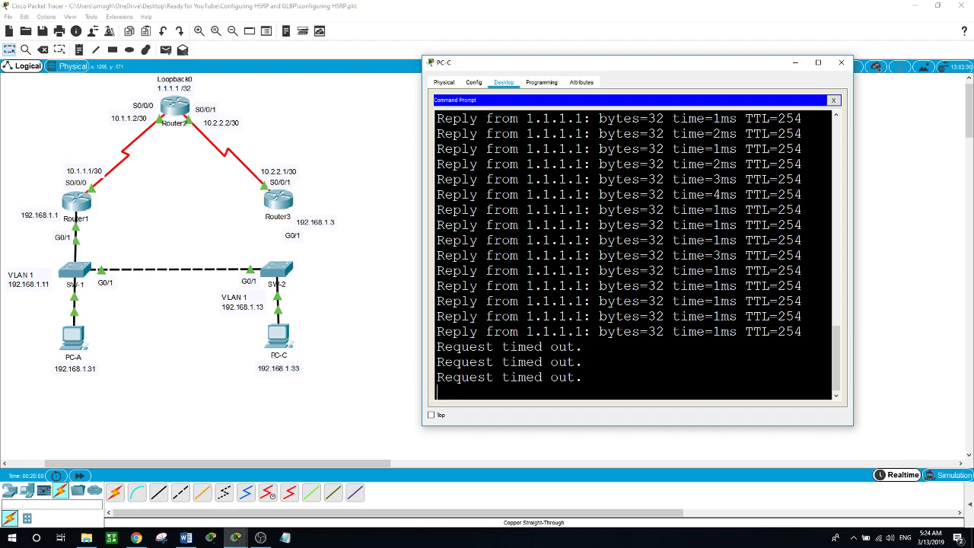
key("ctrl+c")
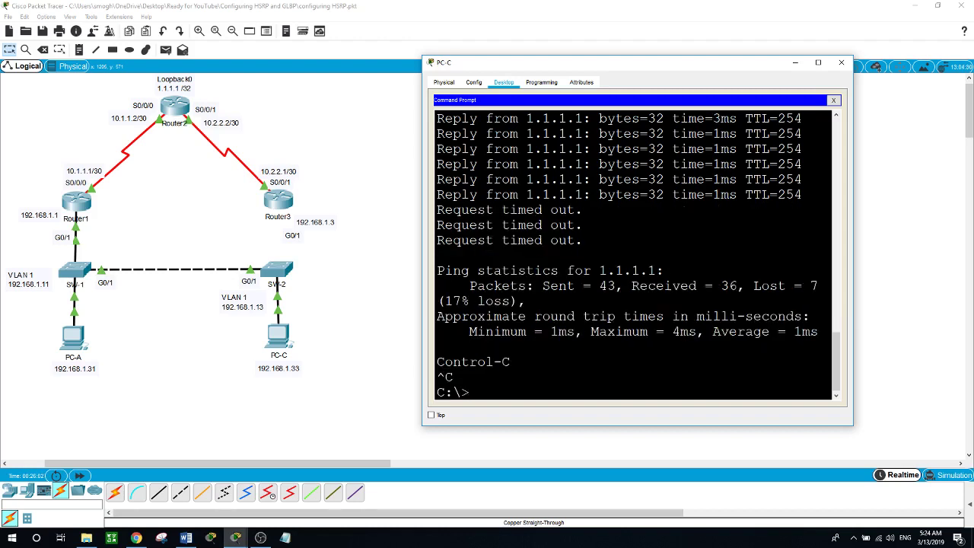
left_click(238, 424)
Step: Connect Router3's GigabitEthernet0/1 to SW-2's FastEthernet0/5 with a copper straight-through cable
left_click(159, 495)
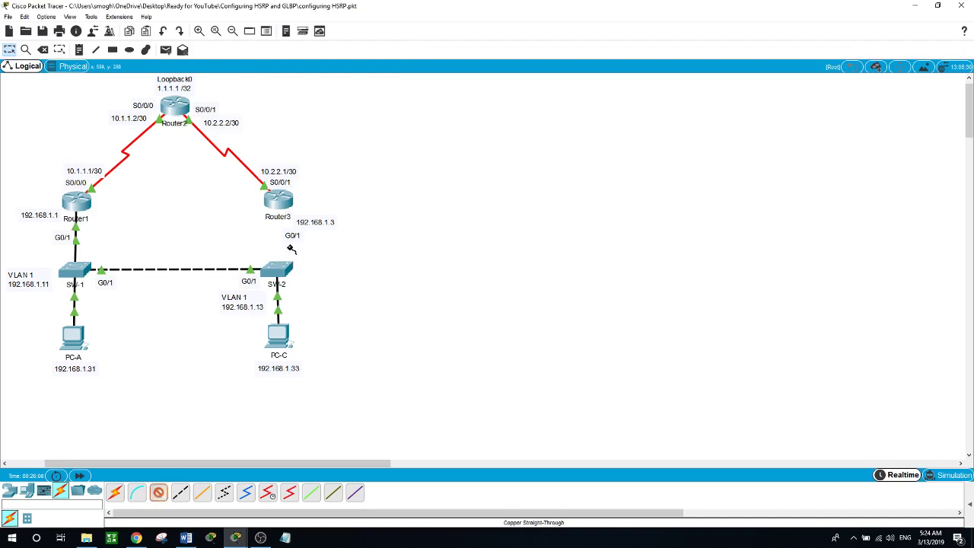
left_click(277, 199)
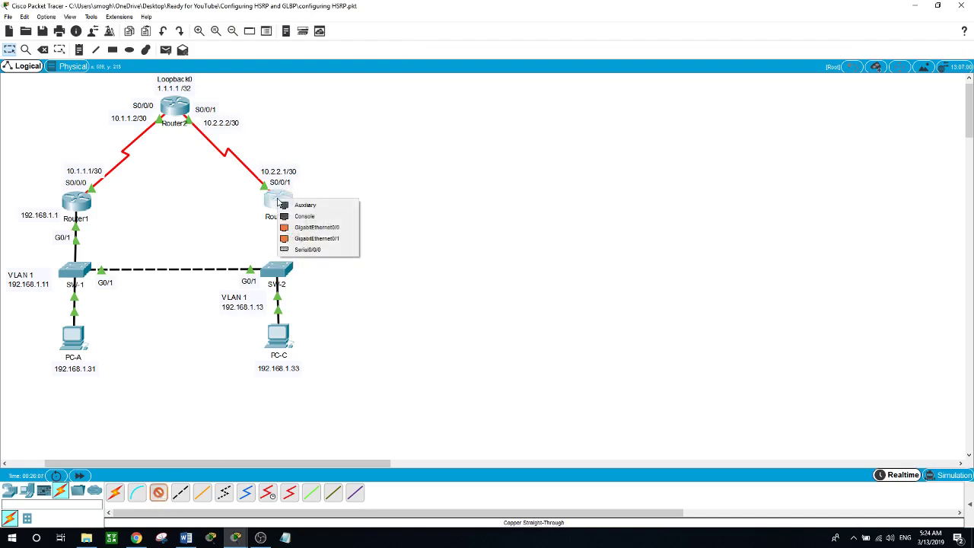
left_click(311, 238)
left_click(283, 270)
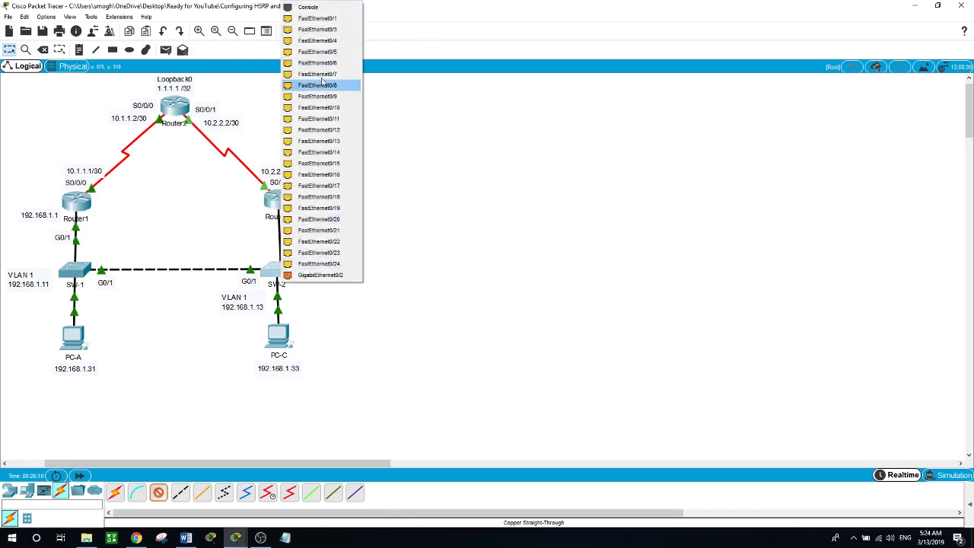
left_click(316, 51)
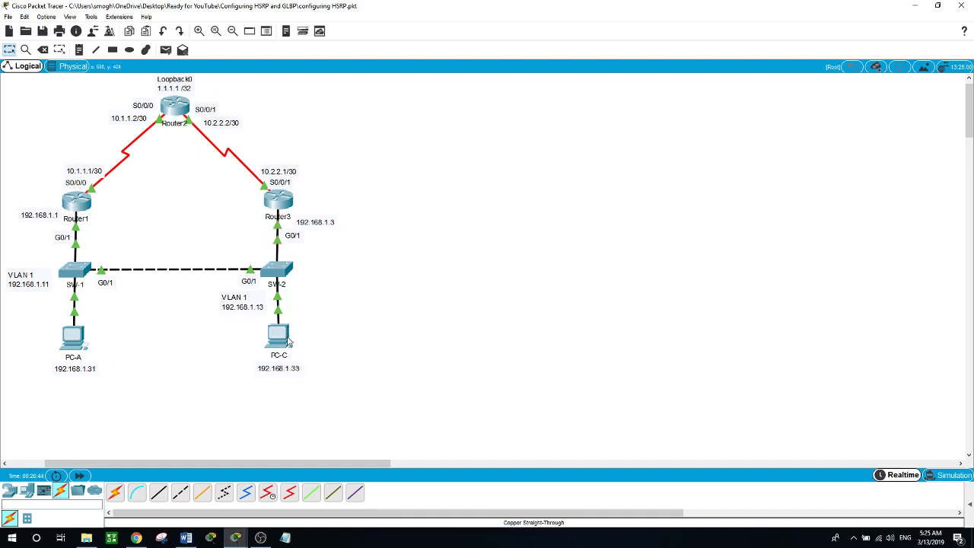
Step: In Router1's command line, leave RIP configuration and enter interface configuration mode for g0/1
mouse_move(289, 339)
left_click(72, 203)
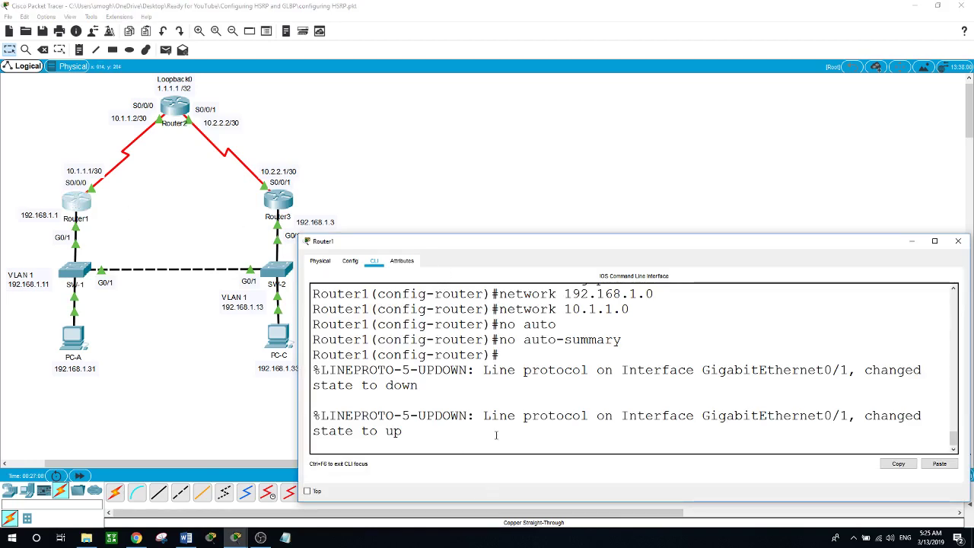
key("Return")
type("end")
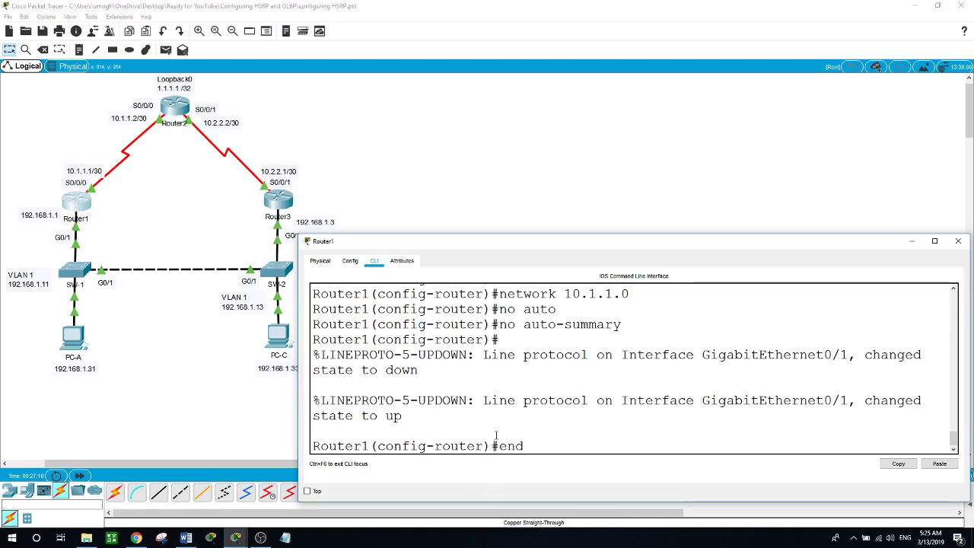
key("Return")
type("conf t")
key("Return")
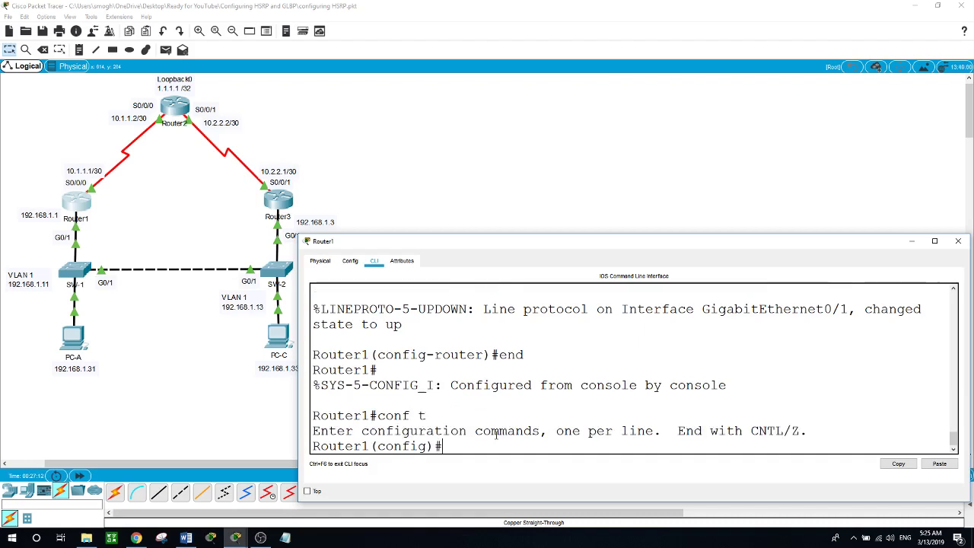
type("int g0/1")
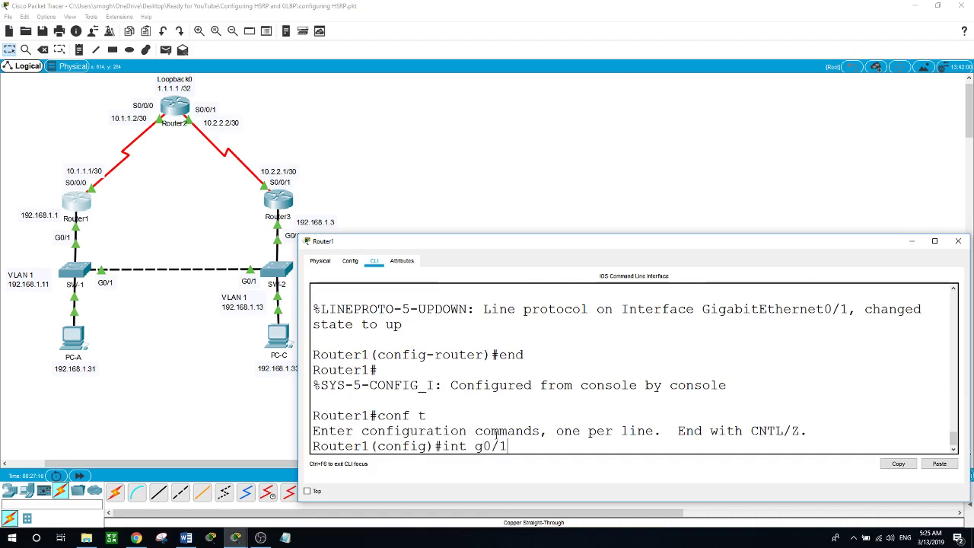
key("Return")
Step: List the available standby options and set HSRP to version 2 on Router1's g0/1 interface
type("st")
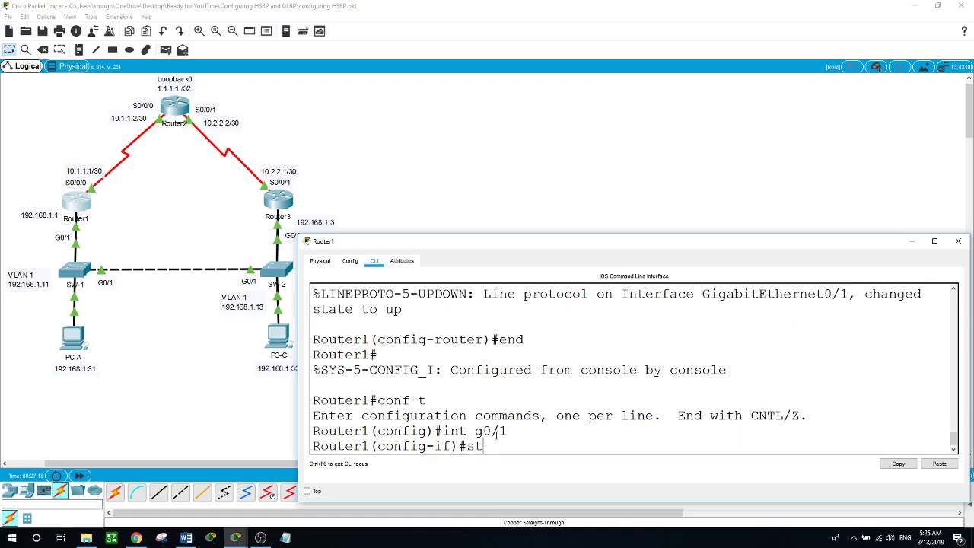
type("andby")
type(" ?version")
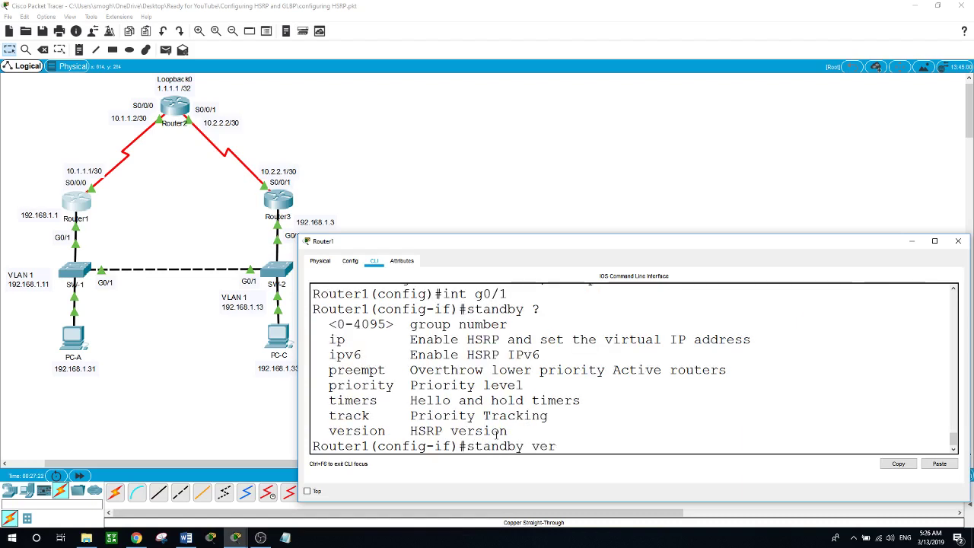
type(" ?")
type("2")
key("Return")
Step: Enable HSRP group 1 on Router1's g0/1 with virtual IP 192.168.1.254, consulting the command help for each argument
type("standby ?")
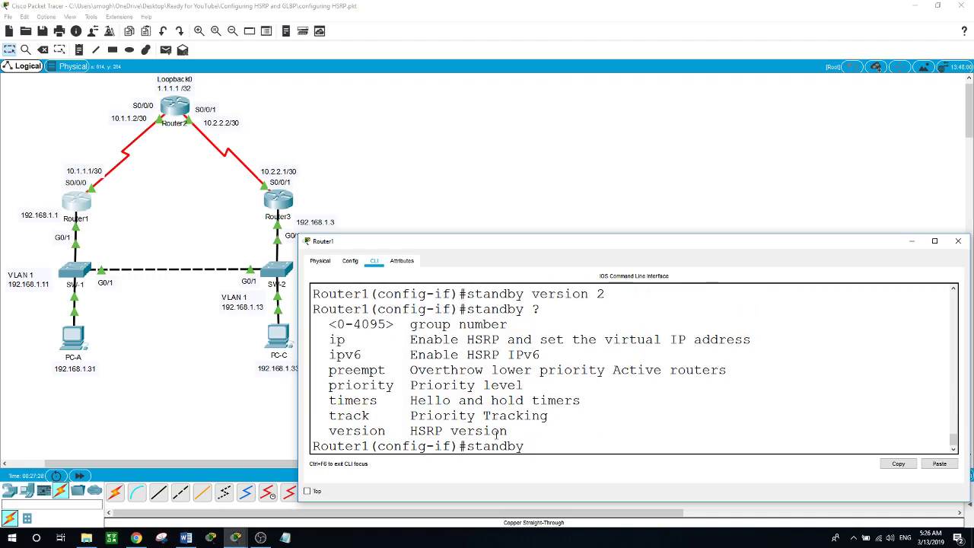
type("1 ?")
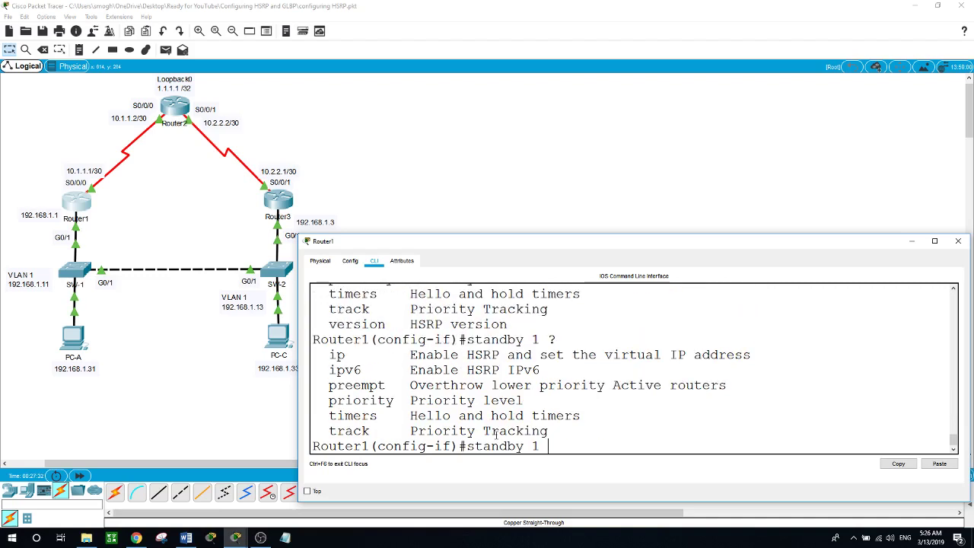
type("ip ?")
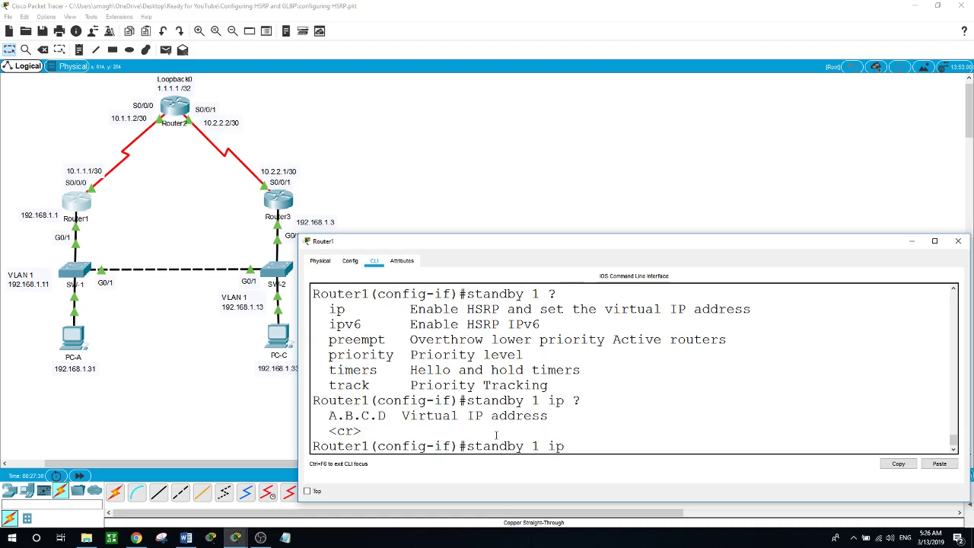
type("192.168.1.254")
key("Return")
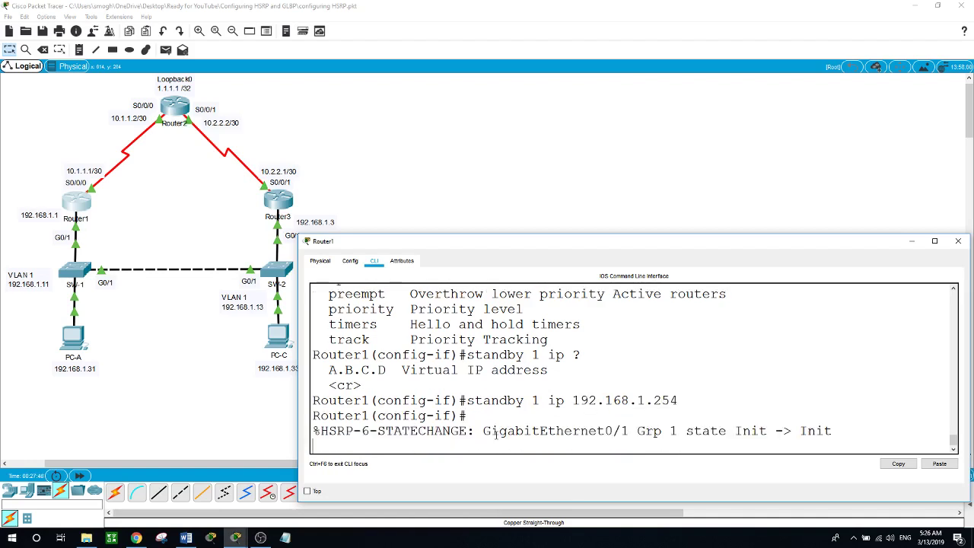
key("Return")
Step: Set the priority of HSRP group 1 on Router1 to 150
type("st")
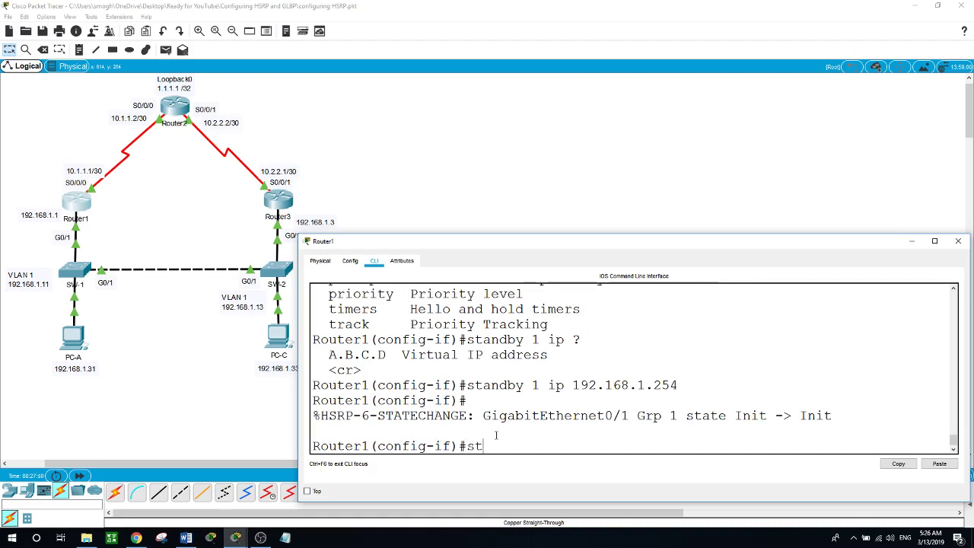
type("andy")
key("BackSpace")
type("by 1 prio")
key("Tab")
type("150")
key("Return")
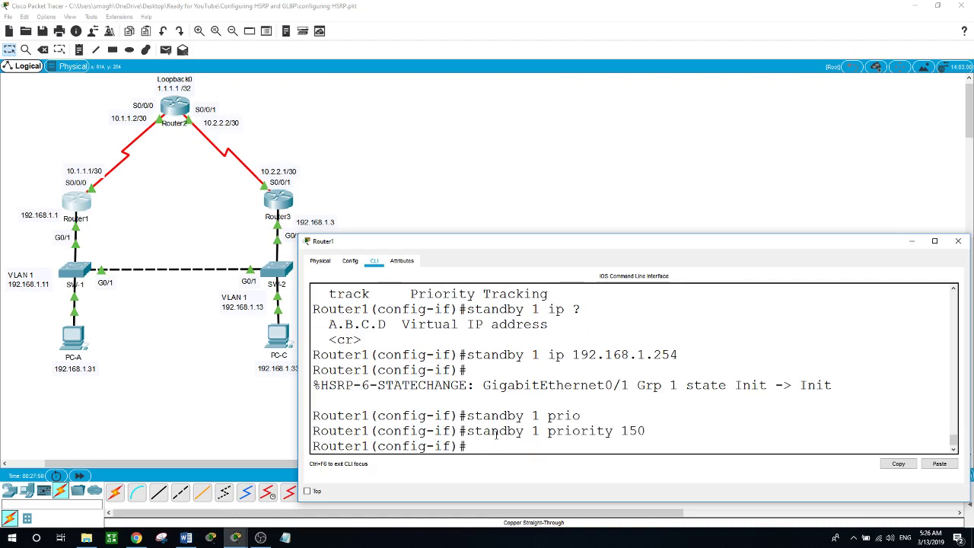
Step: Enable preemption for HSRP group 1 on Router1 and exit to privileged EXEC mode
type("standby 1 preempt")
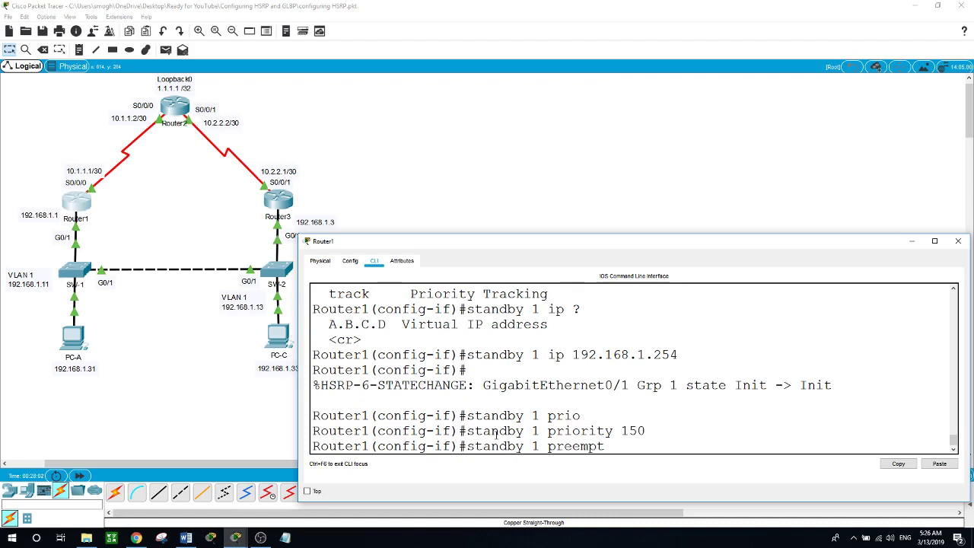
key("Tab")
key("Return")
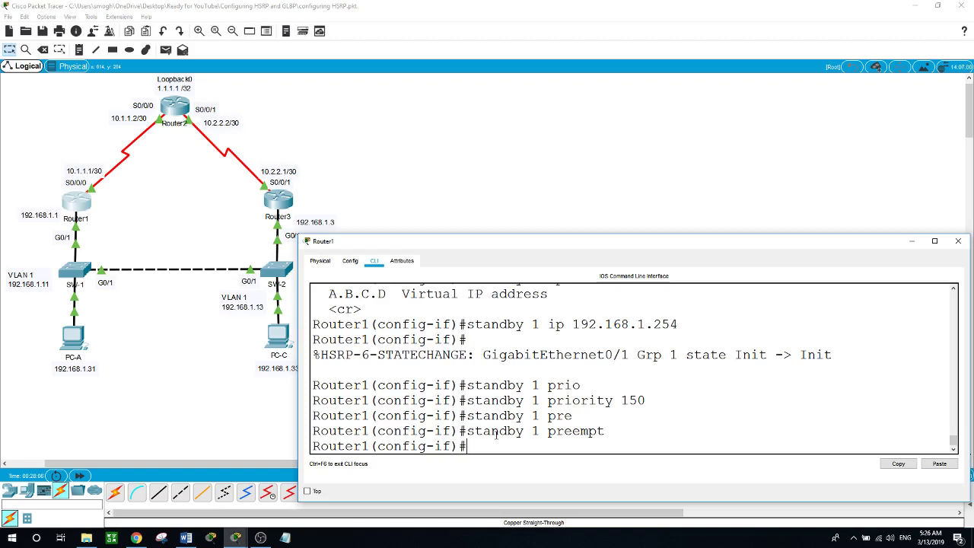
type("exit")
key("Return")
type("exit")
key("Return")
Step: Display Router1's brief standby summary and examine its active router, standby router and virtual IP entries
type("sho")
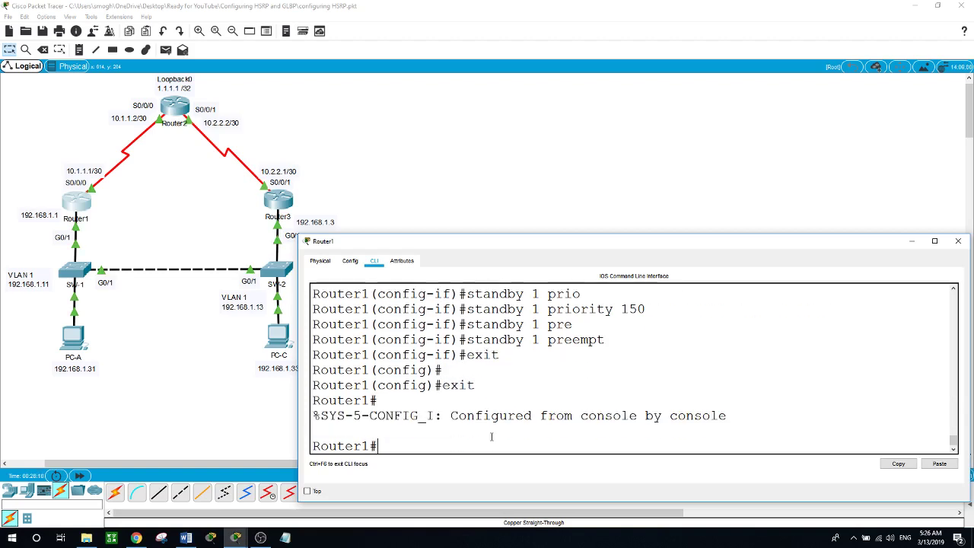
type("w stand")
key("Tab")
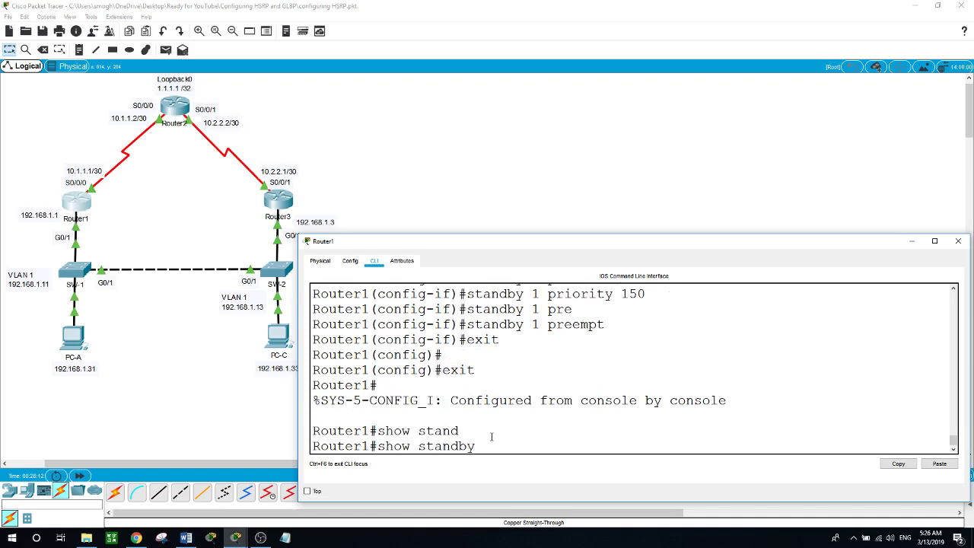
type("brief")
key("Return")
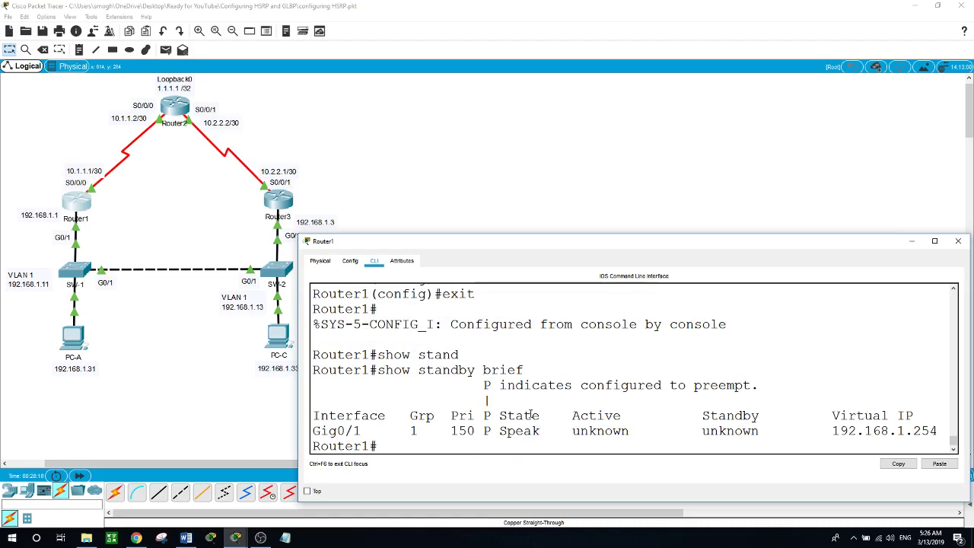
left_click_drag(572, 431, 622, 430)
left_click_drag(703, 431, 753, 431)
left_click_drag(839, 430, 937, 431)
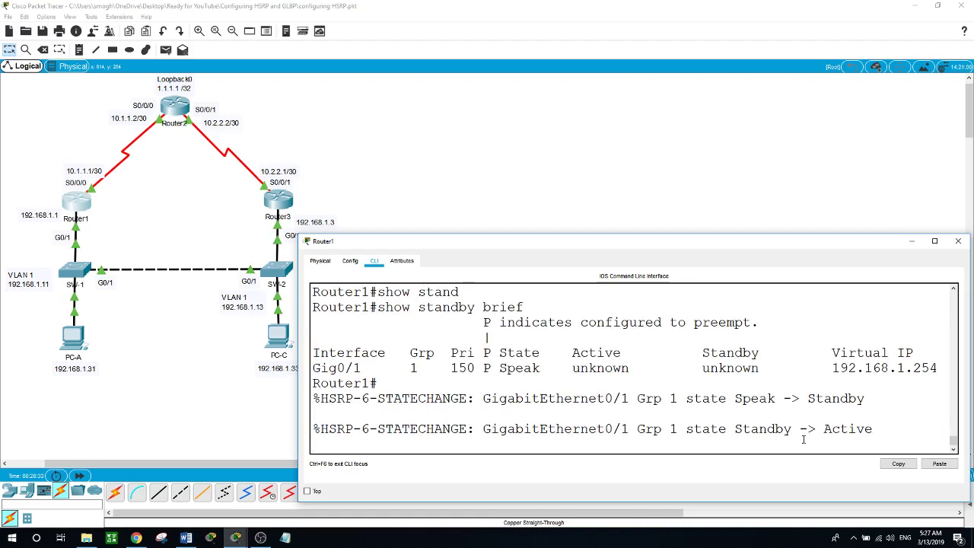
Step: Run show standby brief again on Router1 and review the group, priority, preempt flag, state, routers and virtual IP
key("Return")
key("Up")
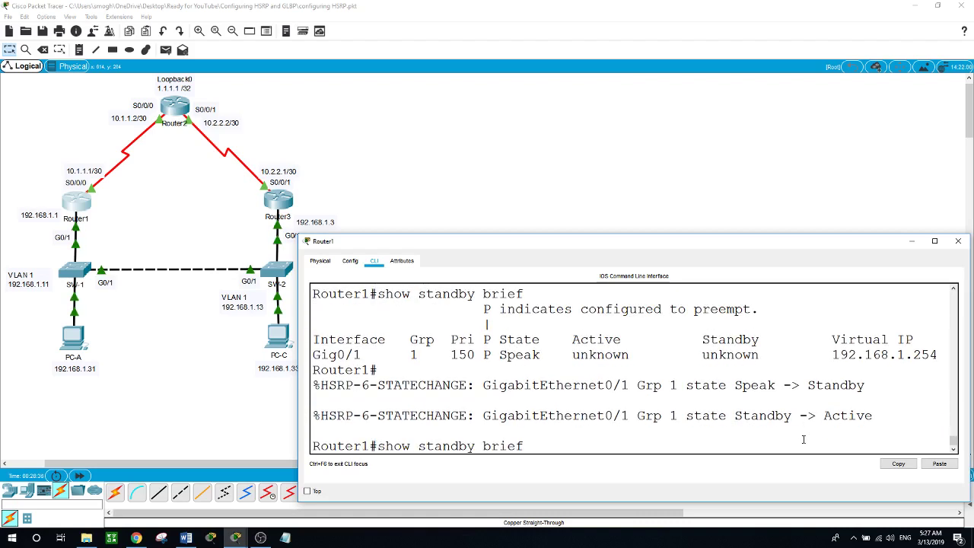
key("Return")
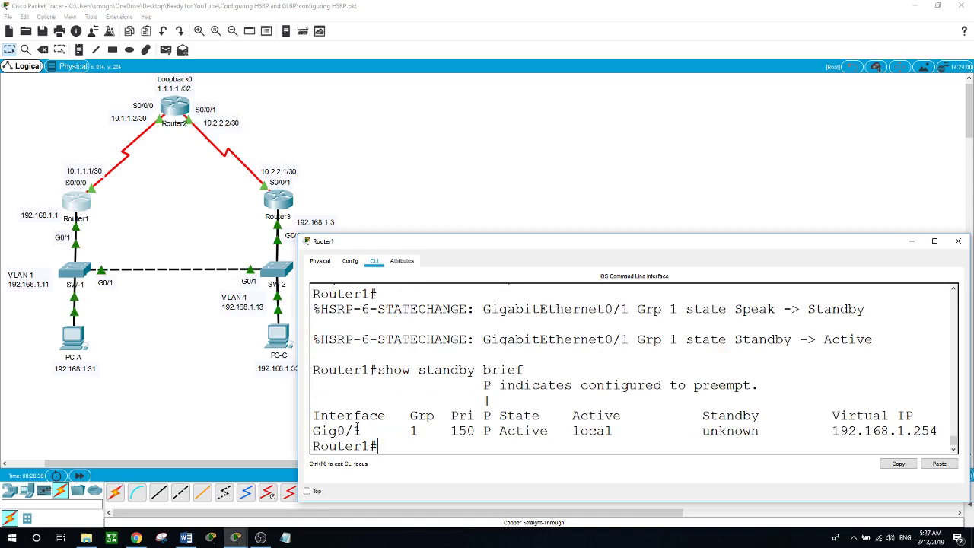
double_click(414, 430)
left_click_drag(450, 431, 484, 432)
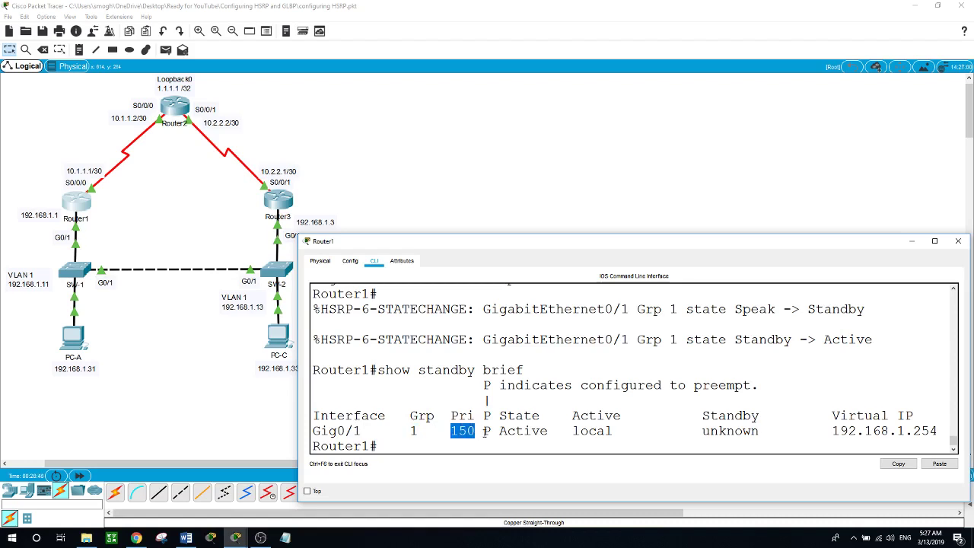
double_click(487, 431)
left_click_drag(498, 431, 548, 431)
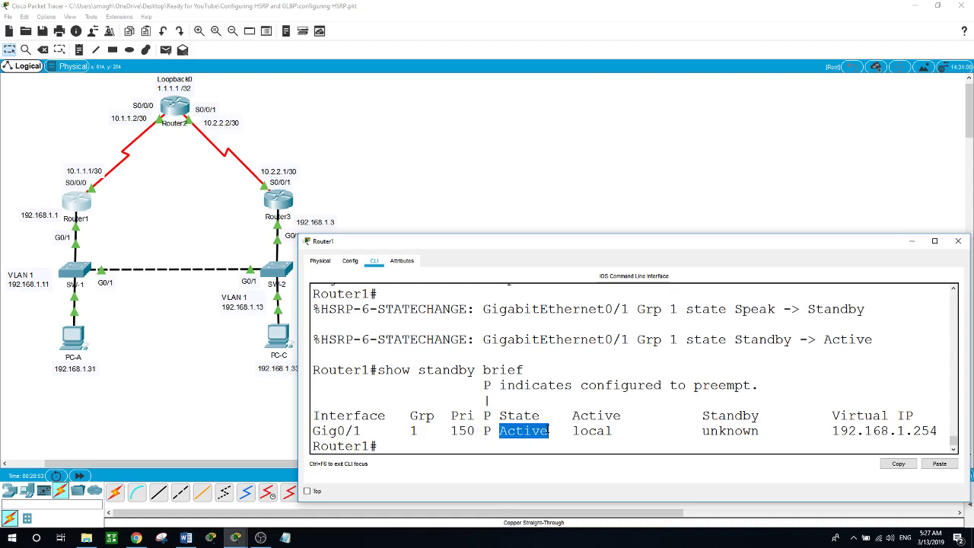
left_click_drag(581, 431, 612, 430)
left_click_drag(701, 430, 760, 430)
left_click_drag(831, 431, 940, 431)
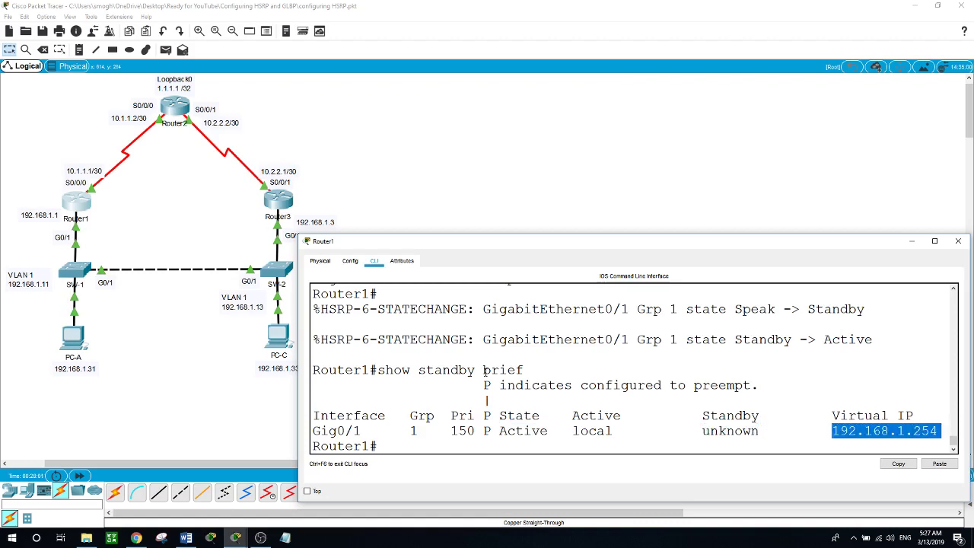
Step: In Router3's command line, leave RIP configuration and enter interface configuration mode for g0/1
left_click(276, 199)
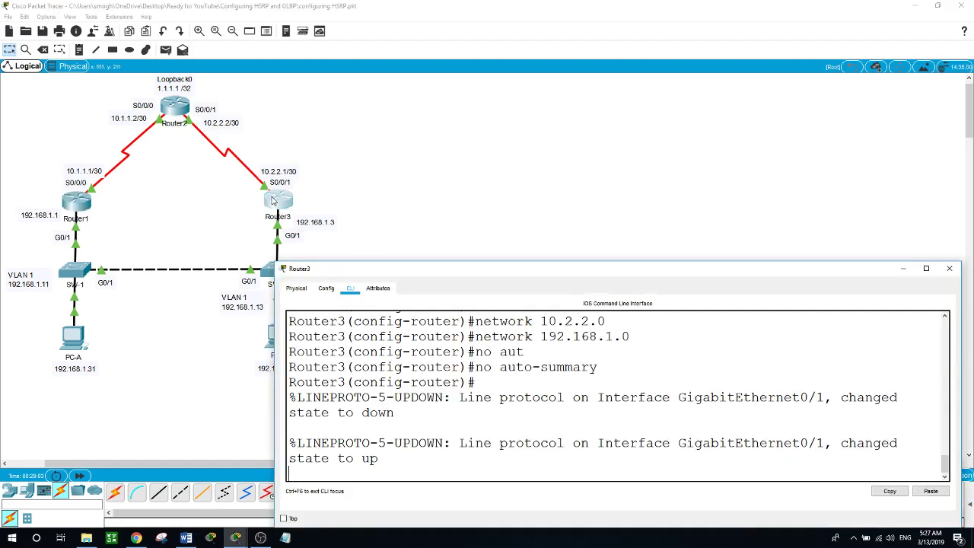
key("Return")
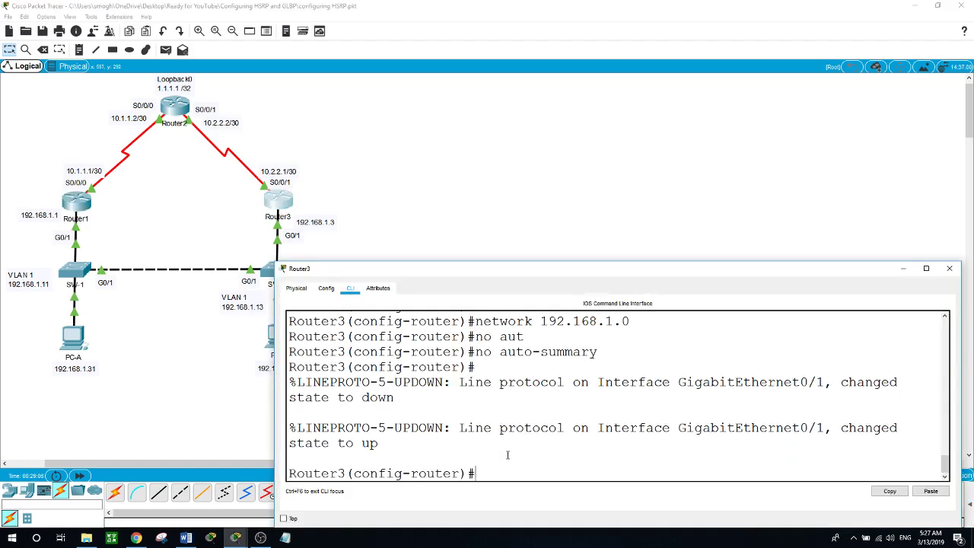
type("end")
key("Return")
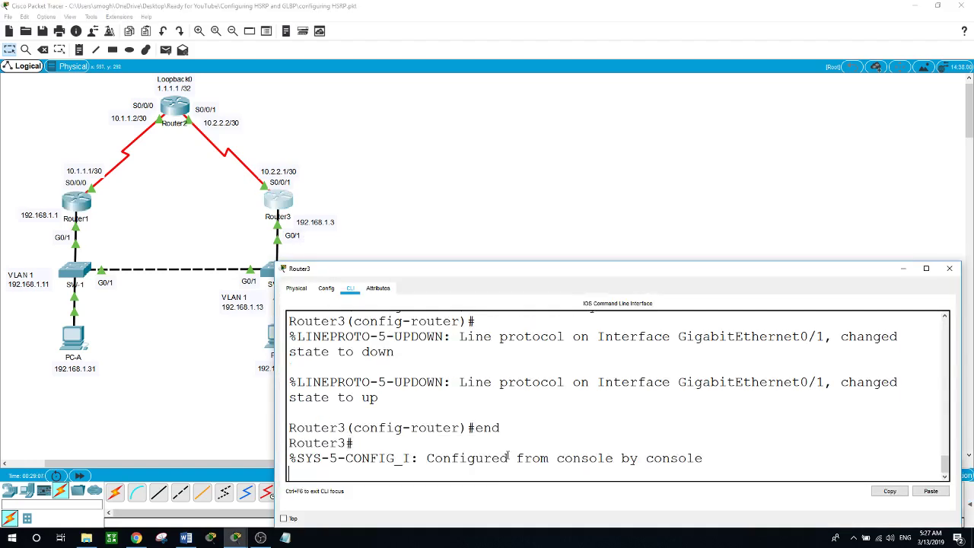
key("Return")
type("conf t")
key("Return")
type("int g0/")
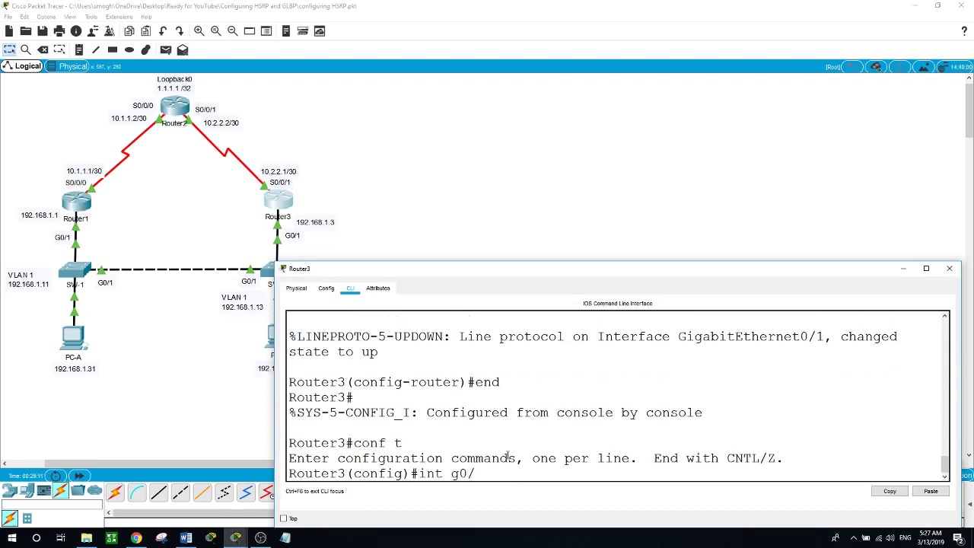
type("1")
key("Return")
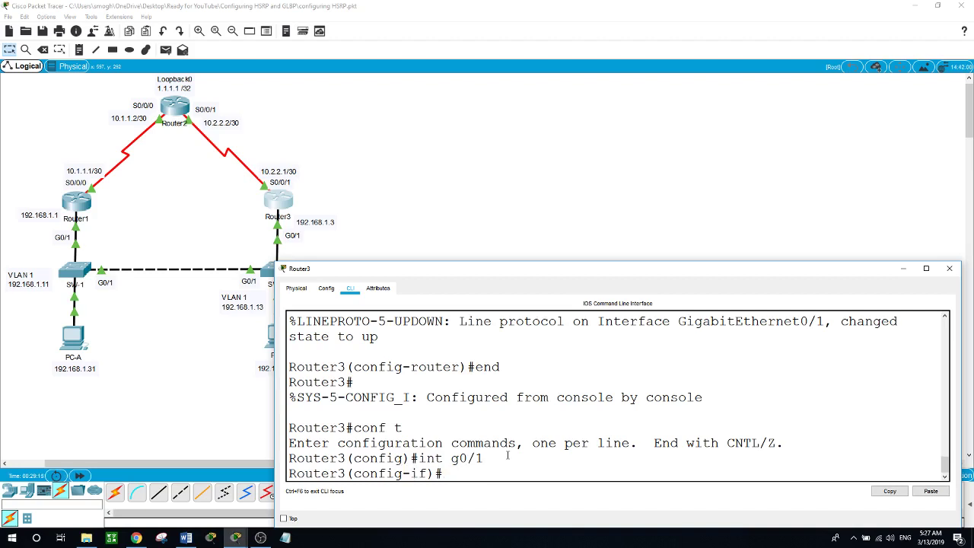
Step: Set HSRP version 2 on Router3's g0/1 interface, checking the available standby options
type("stnadby version 2")
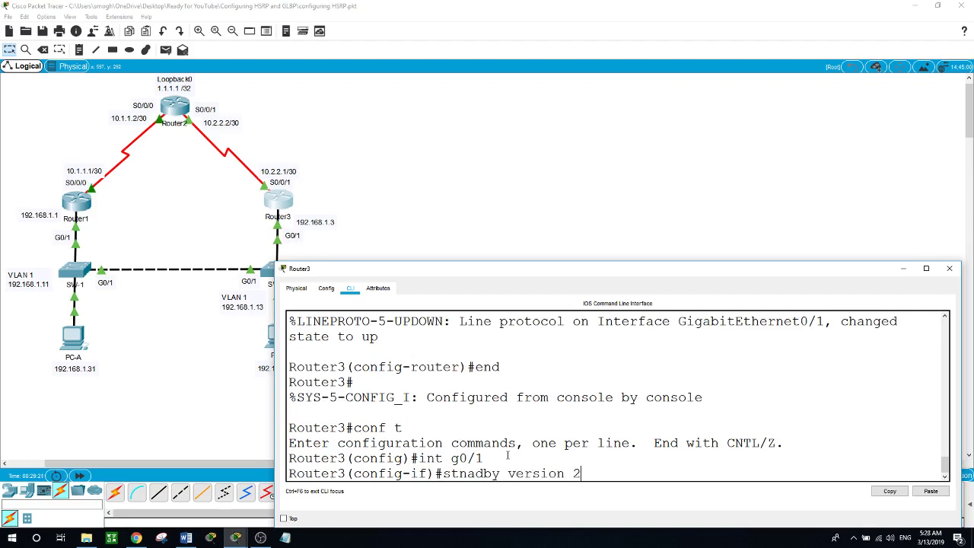
key("Return")
type("stand")
type("by")
type(" ?versio")
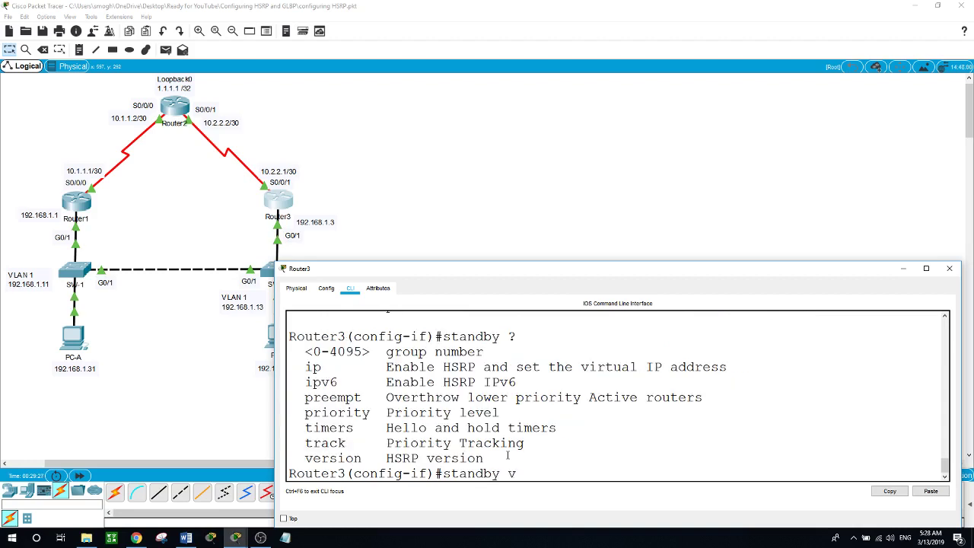
key("Tab")
type("2")
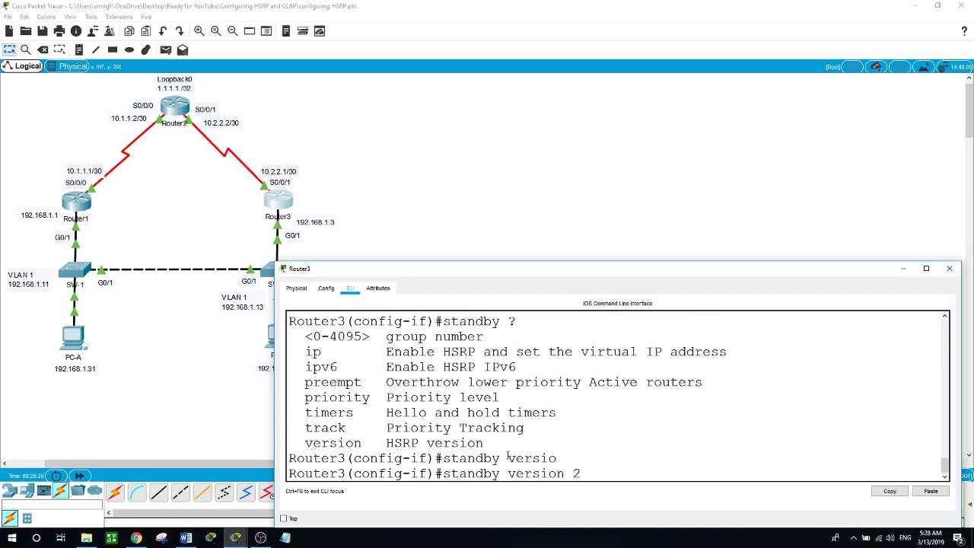
key("Return")
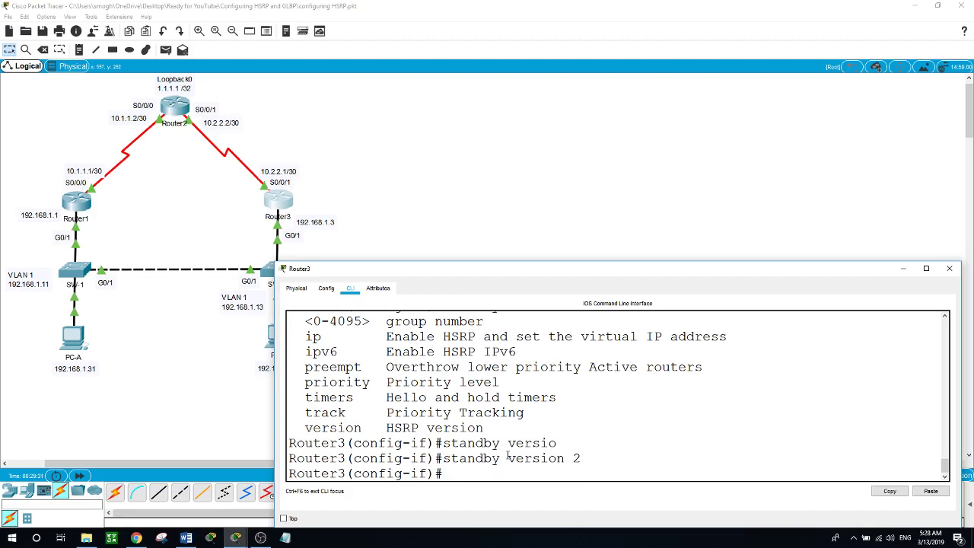
Step: Assign virtual IP 192.168.1.254 to HSRP group 1 on Router3's g0/1 and return to privileged EXEC mode
type("standby")
type("1 ?")
type("ip ")
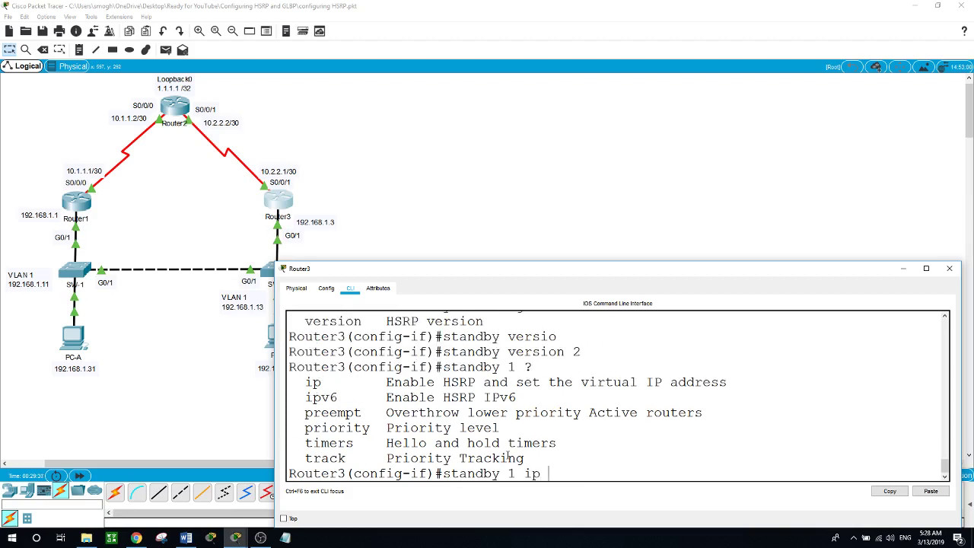
type("?")
type("19")
type("2.168.1.2")
type("5")
type("4")
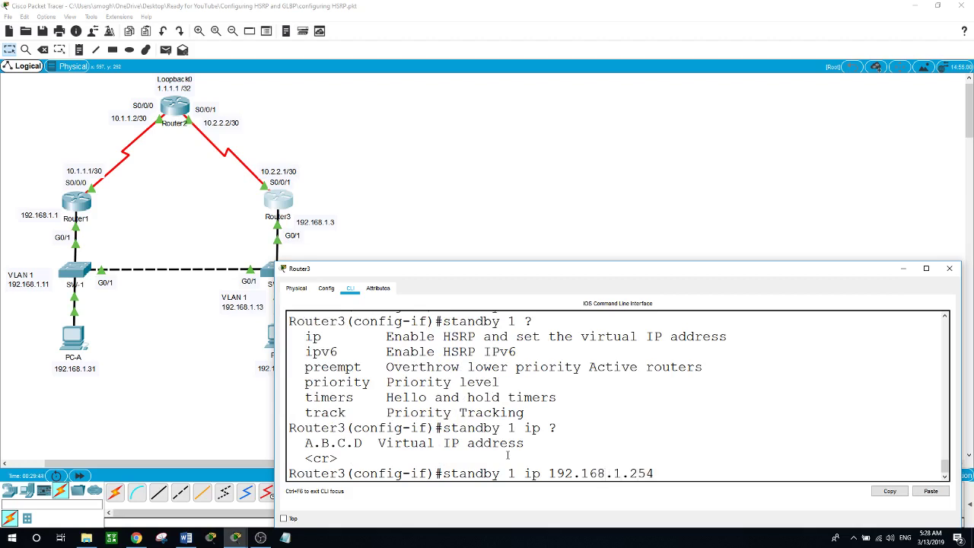
key("Return")
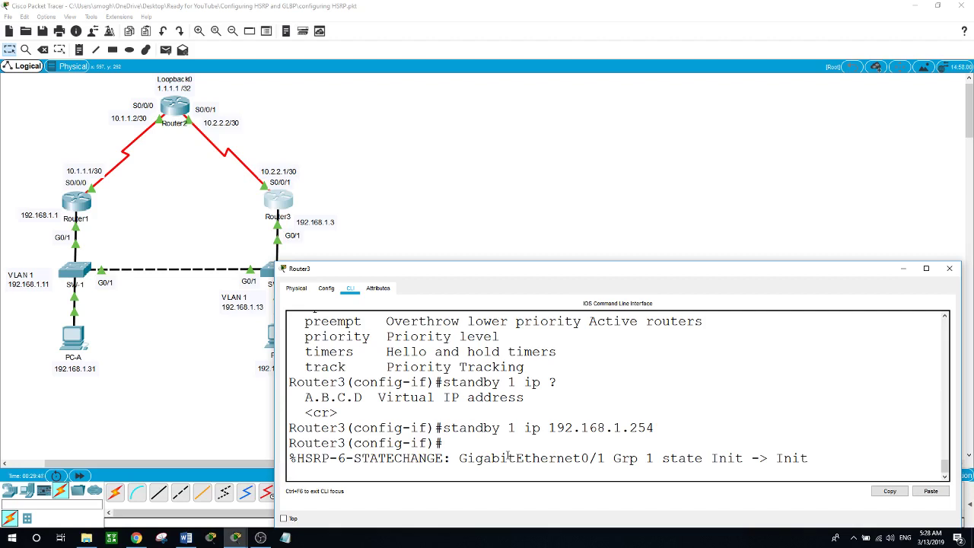
key("Return")
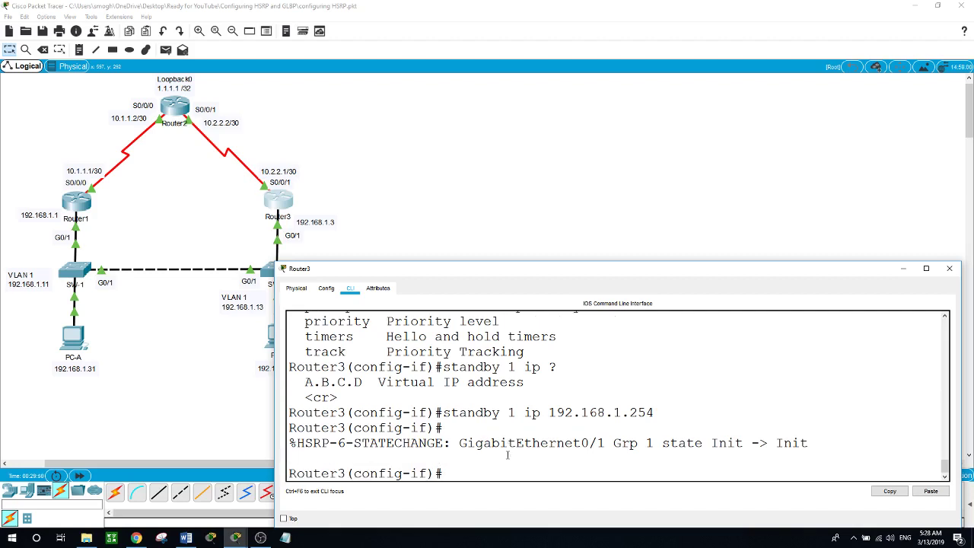
type("end")
key("Return")
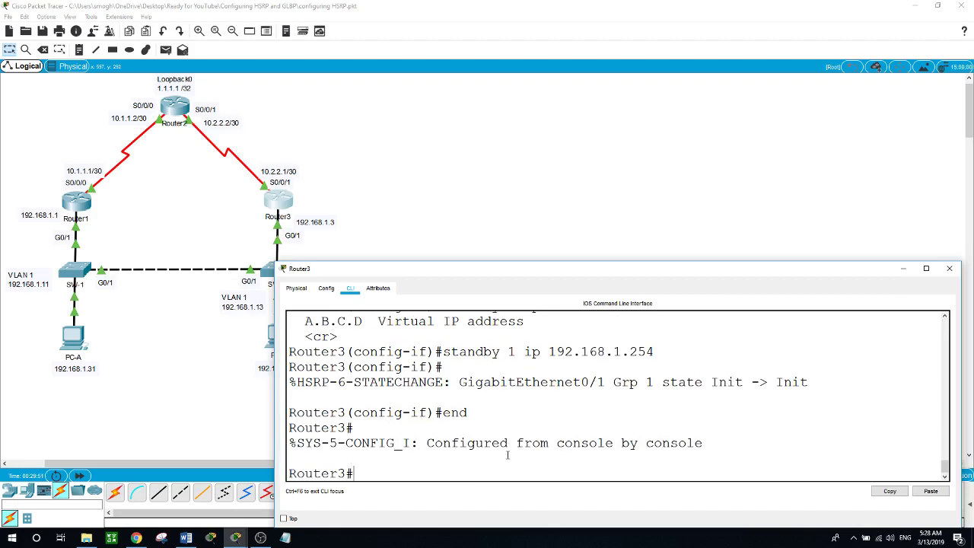
Step: Display Router3's brief standby summary and examine its HSRP state
type("show standby brief")
key("Return")
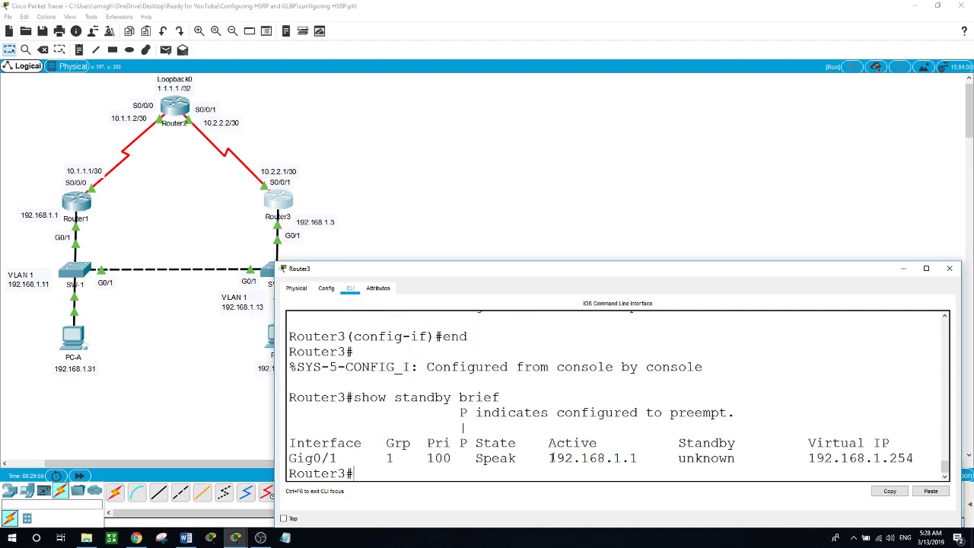
left_click_drag(520, 459, 505, 473)
left_click(515, 468)
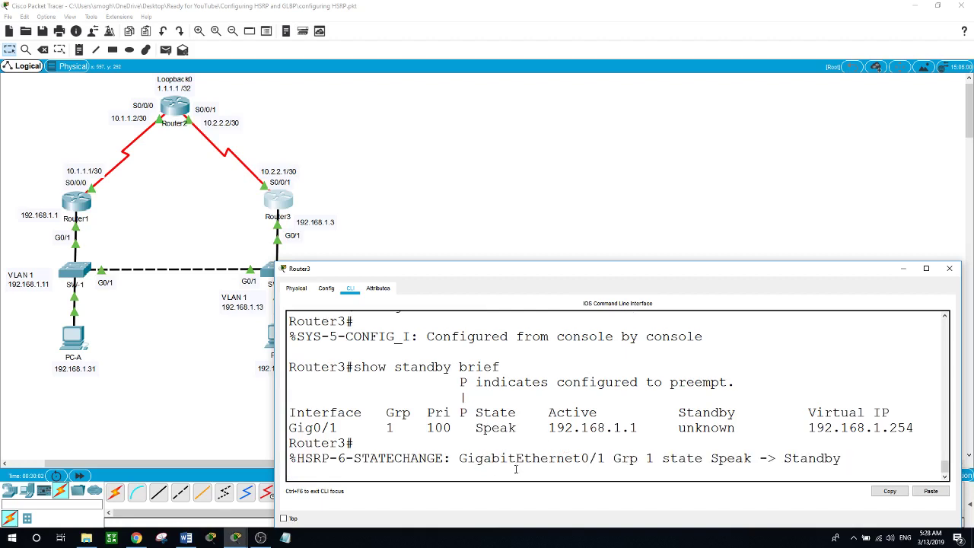
Step: Run show standby brief again on Router3 and review the interface, group, priority, state, active and standby routers, and virtual IP
key("Return")
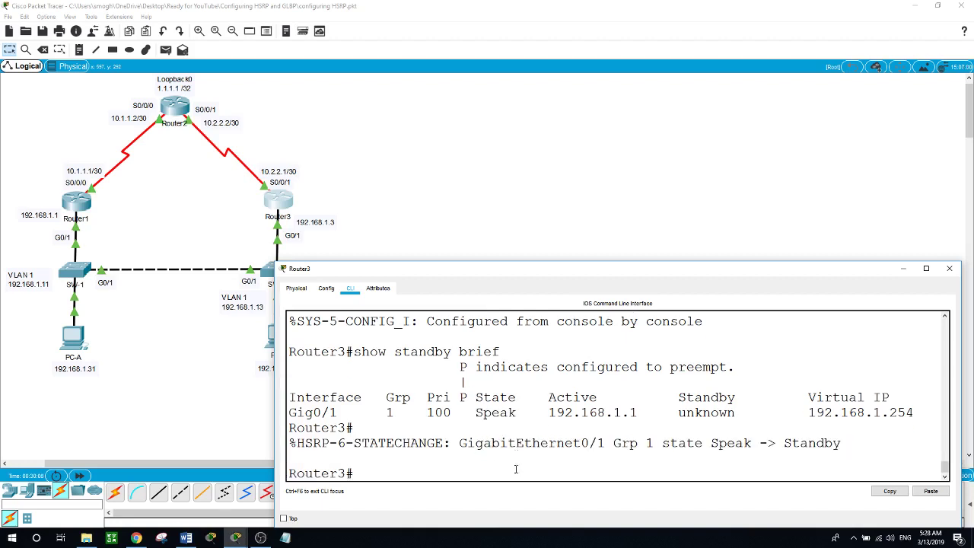
key("Up")
key("Return")
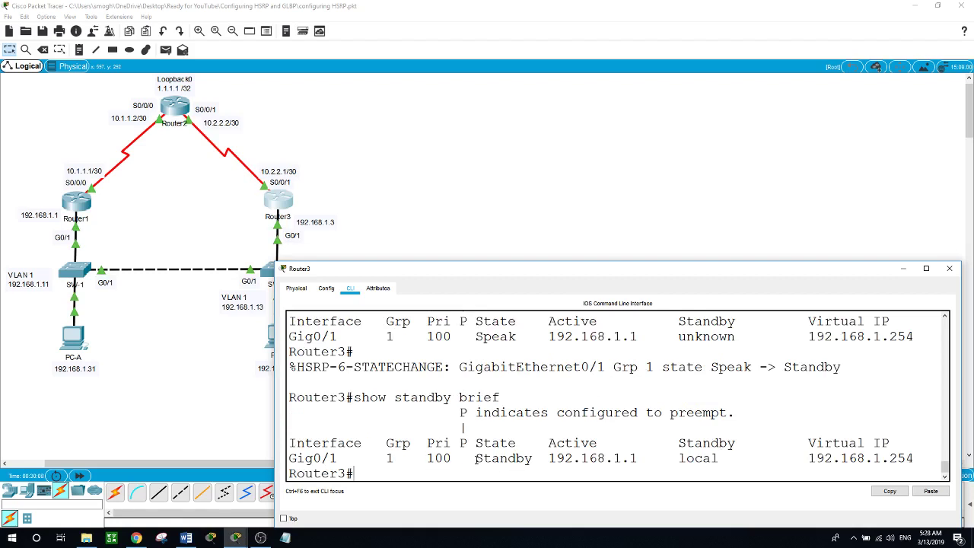
left_click_drag(476, 458, 508, 458)
left_click_drag(347, 458, 288, 458)
left_click_drag(384, 457, 459, 458)
left_click_drag(531, 458, 469, 458)
left_click_drag(639, 457, 546, 457)
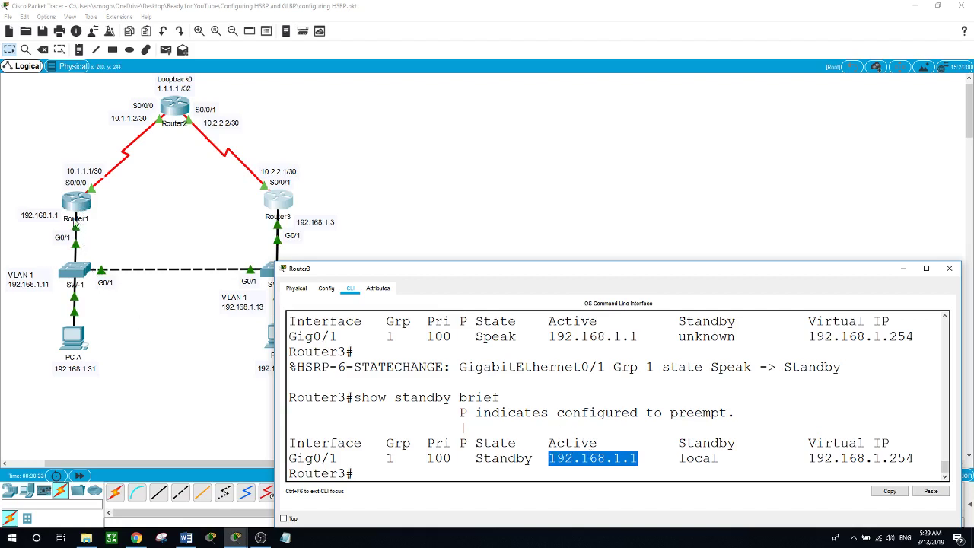
left_click_drag(718, 457, 678, 458)
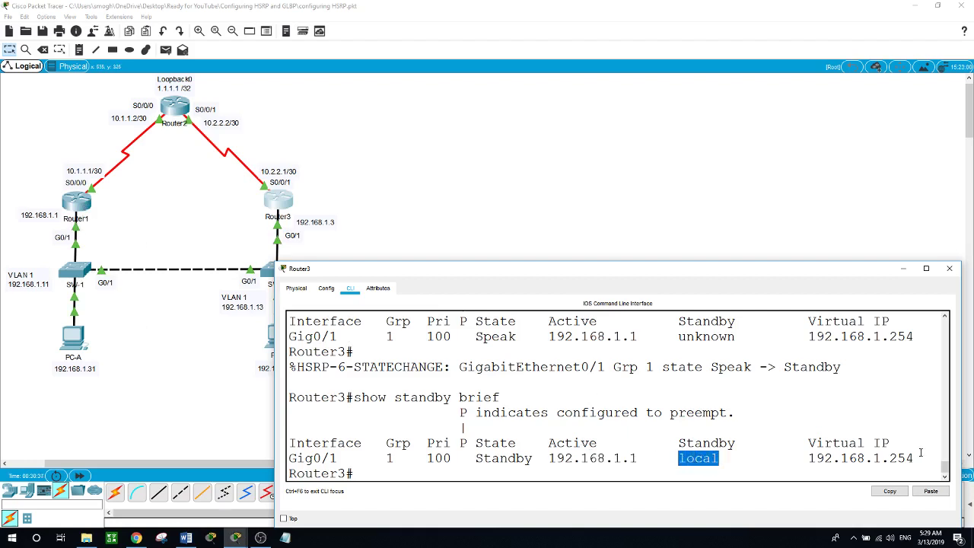
left_click_drag(914, 458, 808, 457)
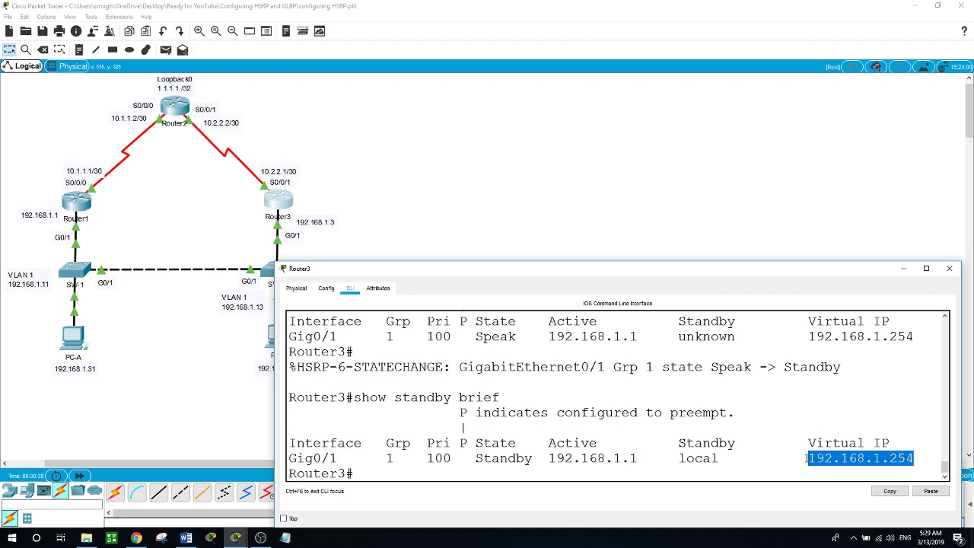
Step: Set PC-A's default gateway to the virtual address 192.168.1.254 in its IP configuration and close the PC window
left_click(488, 168)
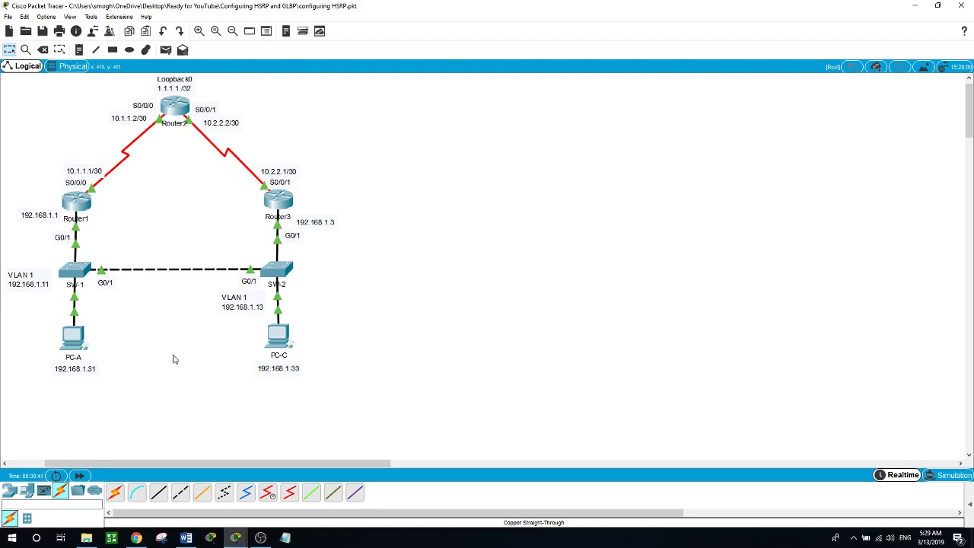
left_click(76, 338)
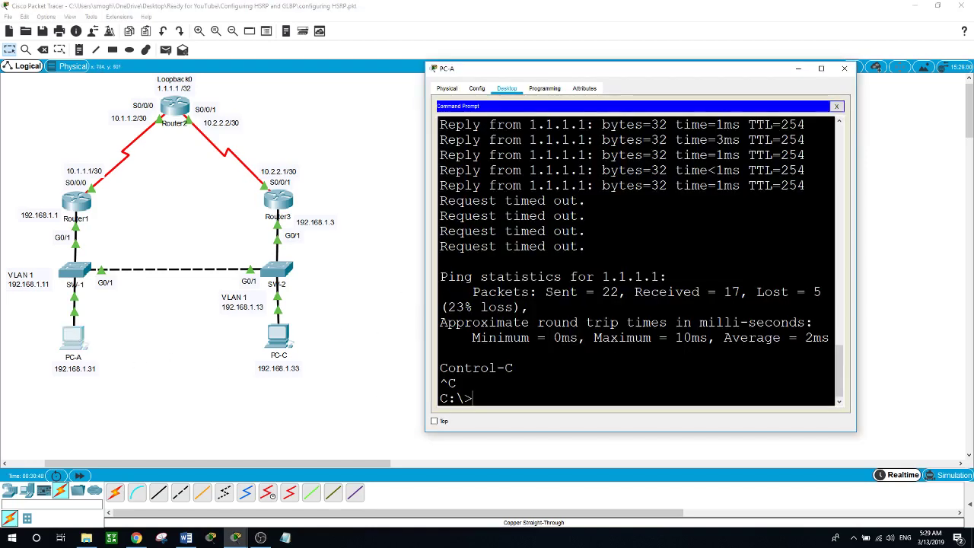
left_click(836, 106)
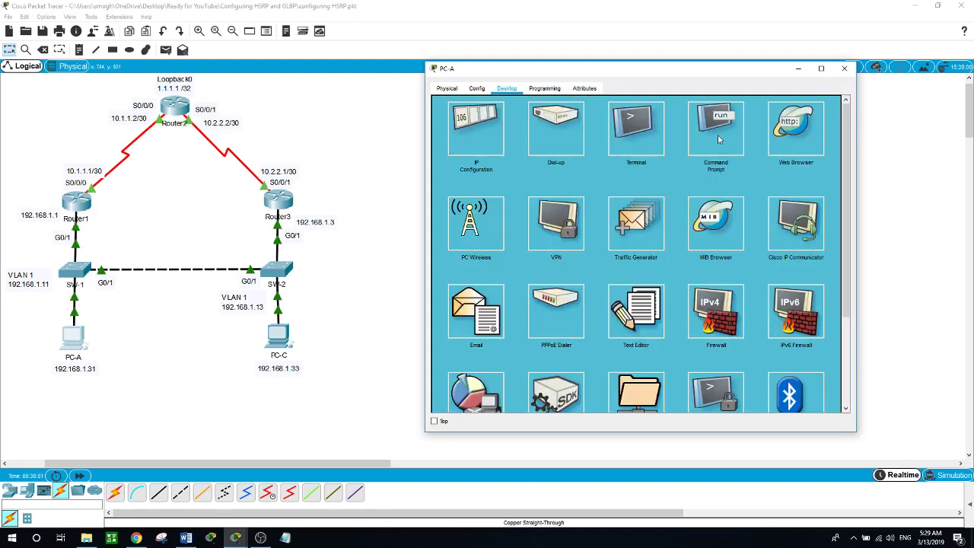
left_click(473, 135)
left_click(611, 186)
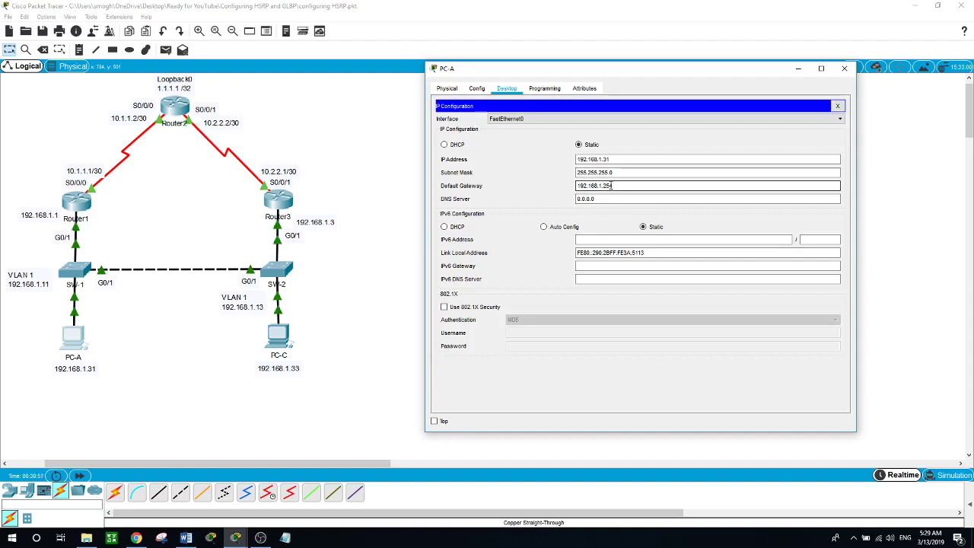
left_click(843, 69)
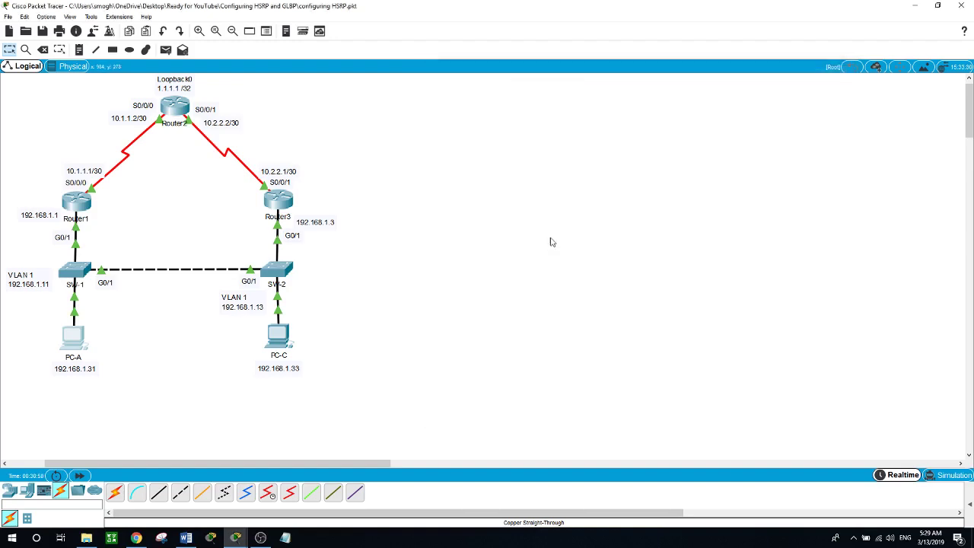
Step: Set PC-C's default gateway to 192.168.1.254 in its IP configuration and close the PC window
left_click(281, 339)
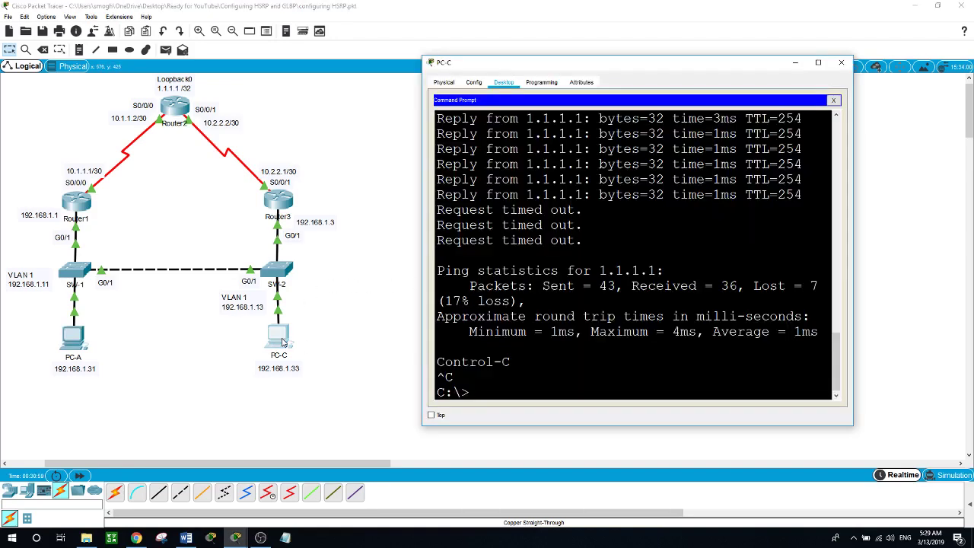
left_click(833, 101)
left_click(502, 128)
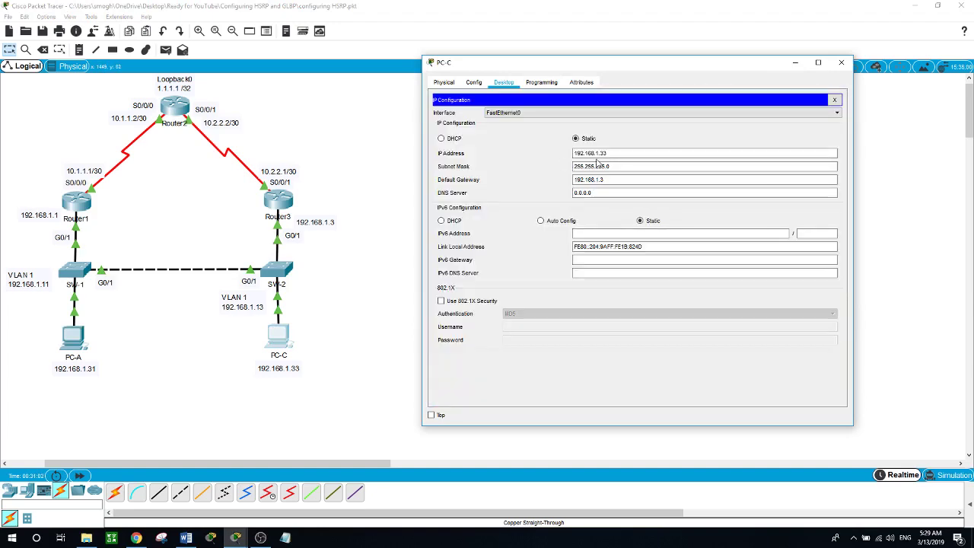
left_click(630, 179)
key("BackSpace")
type("254")
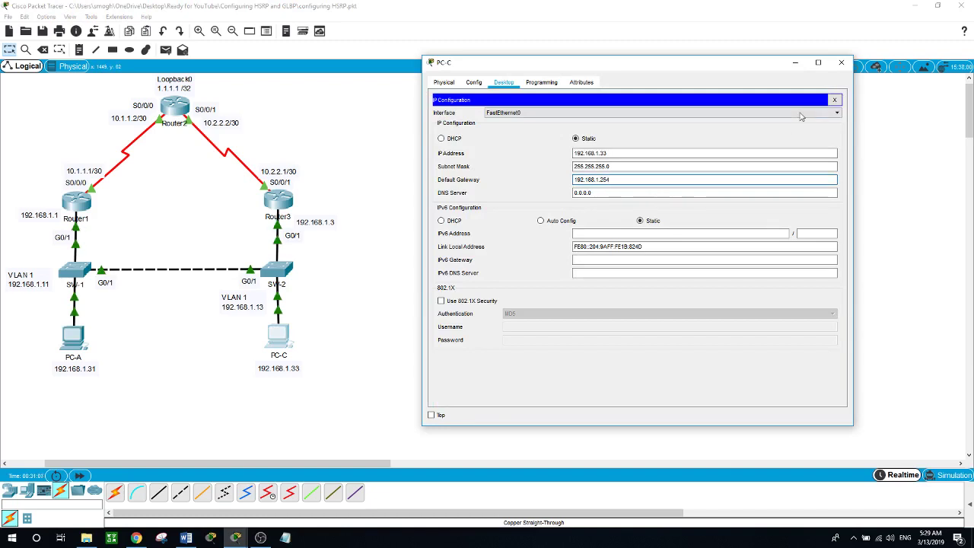
left_click(841, 63)
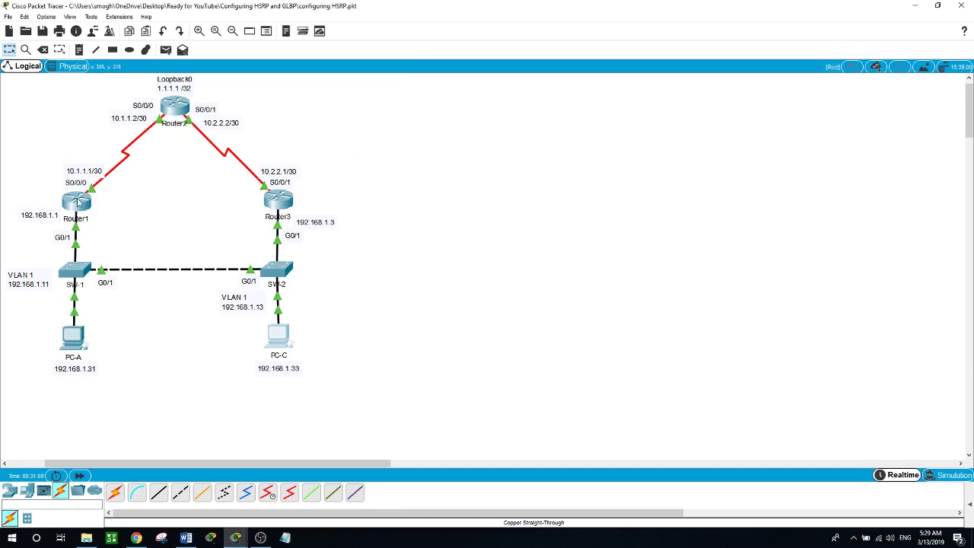
Step: Enter global configuration mode on SW-1 and set its IP default gateway to 192.168.1.254
left_click(75, 272)
key("Return")
type("en")
key("Return")
type("conf t")
key("Return")
type("ip de")
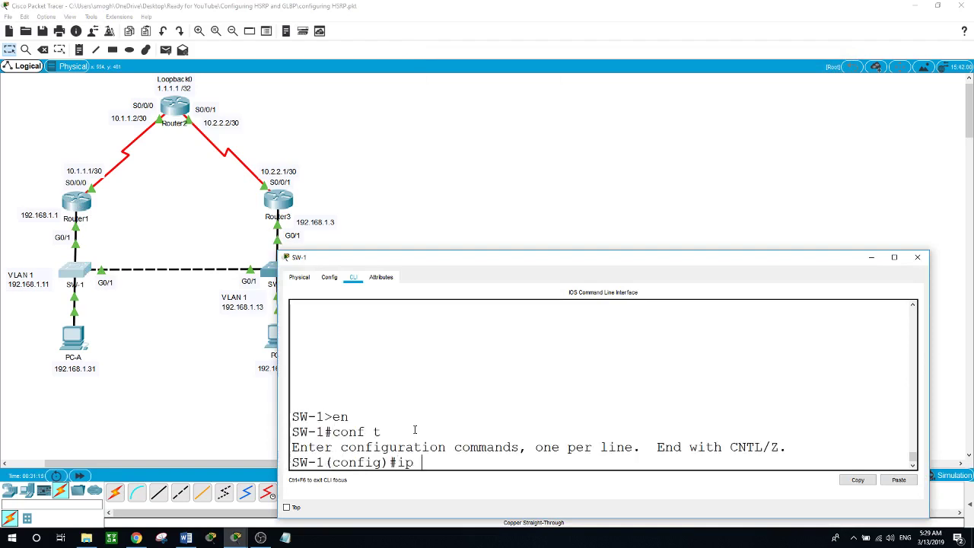
key("Tab")
type("192.168")
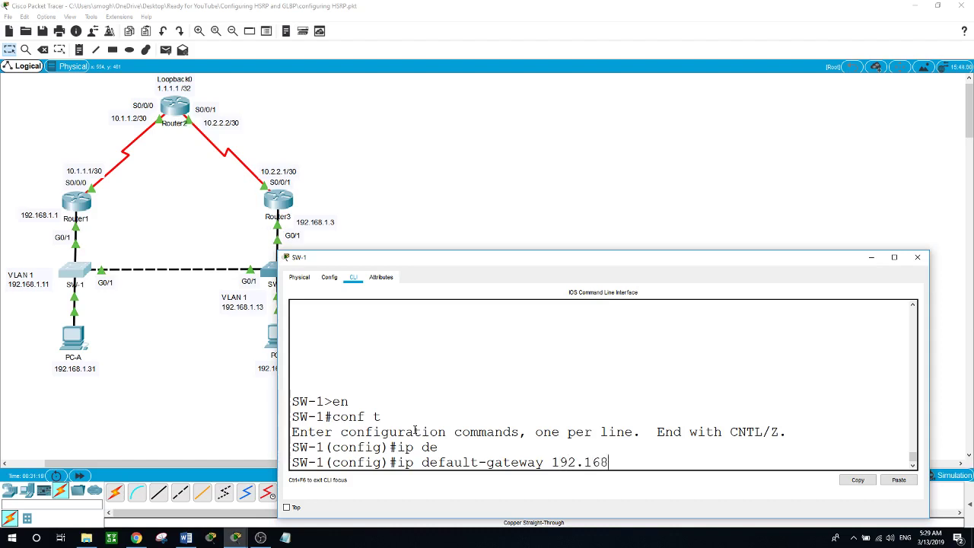
type(".1.254")
key("Return")
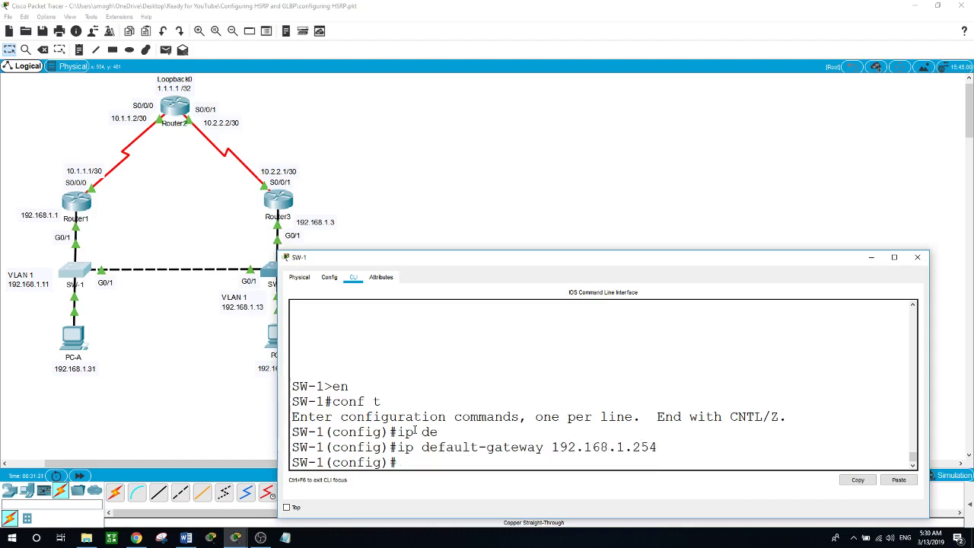
Step: Enter global configuration mode on SW-2, set its IP default gateway to 192.168.1.254, and return to the topology
left_click(111, 309)
left_click(274, 270)
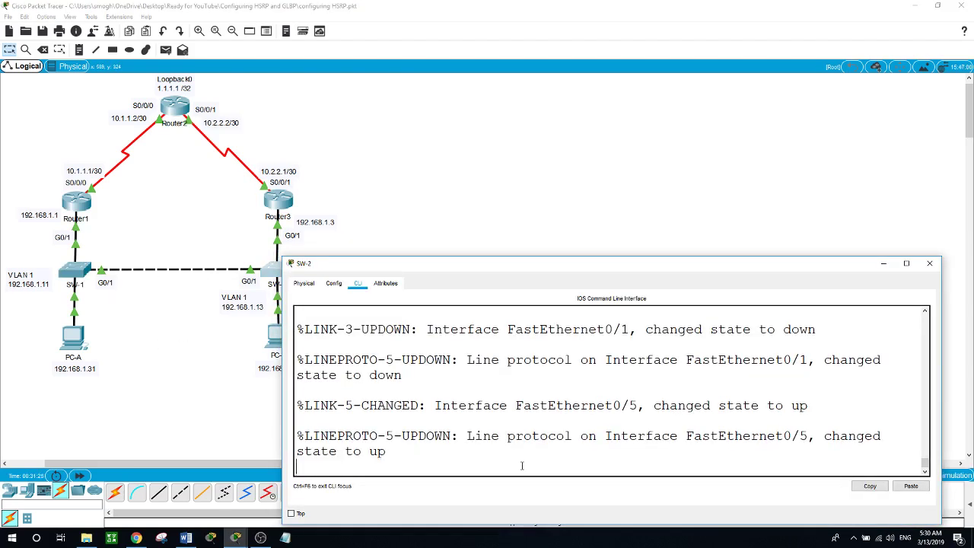
key("Return")
type("en")
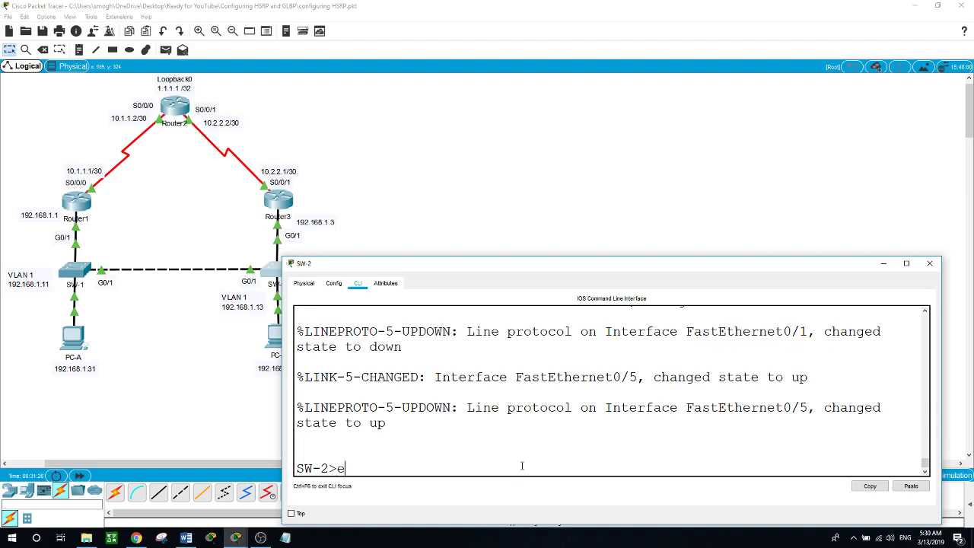
key("Return")
type("conf t")
key("Return")
type("ip def")
key("Tab")
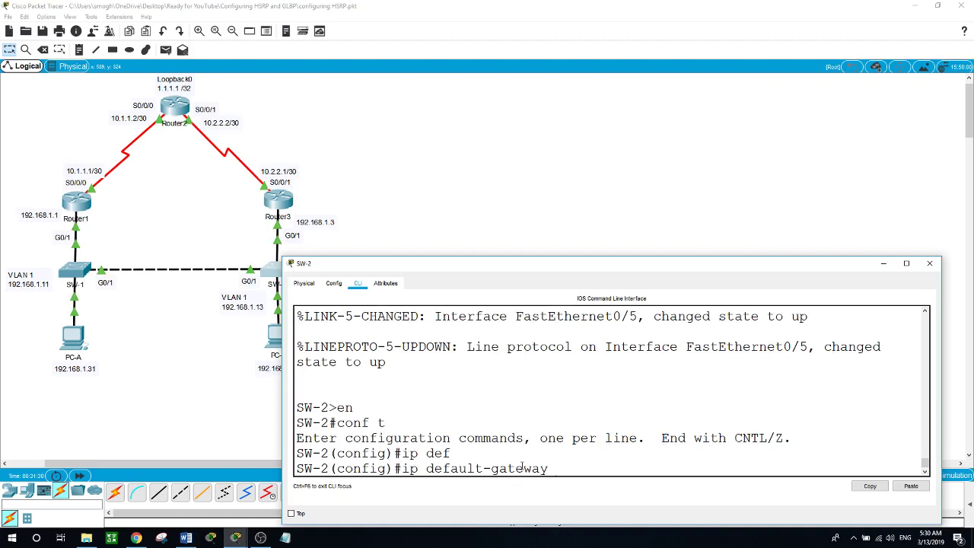
type("192.168.1.254")
key("Return")
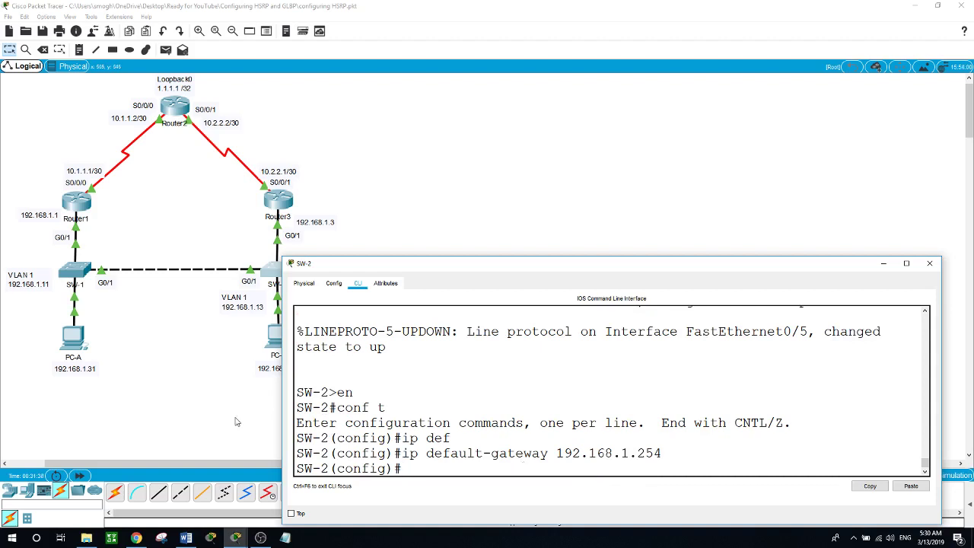
left_click(236, 421)
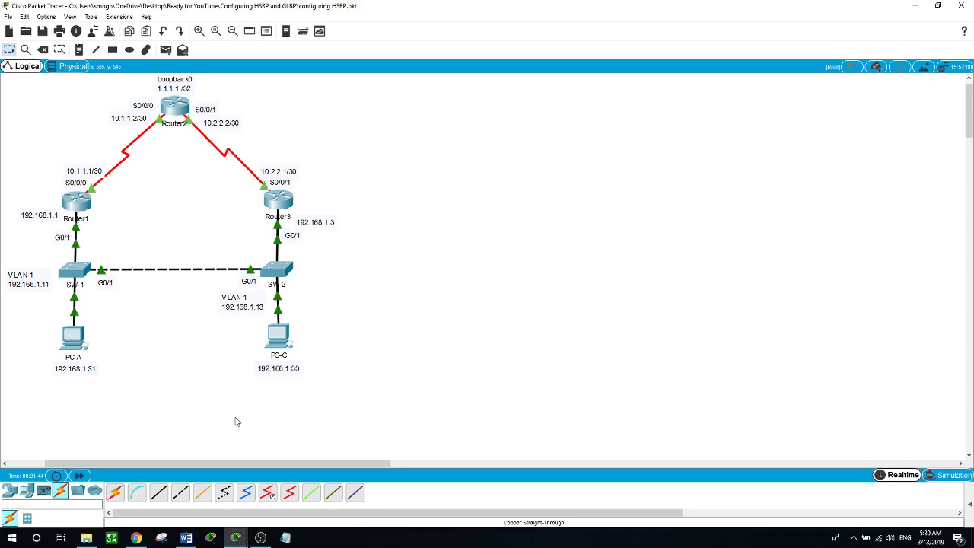
Step: Open PC-A's command prompt and ping 10.1.1.2, Router2's serial address
left_click(73, 339)
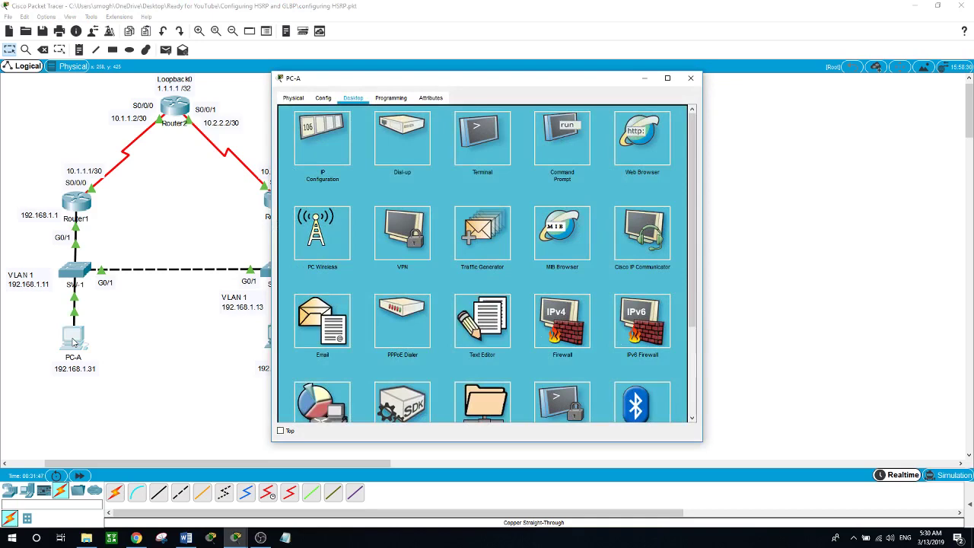
left_click(569, 119)
left_click_drag(494, 85, 573, 91)
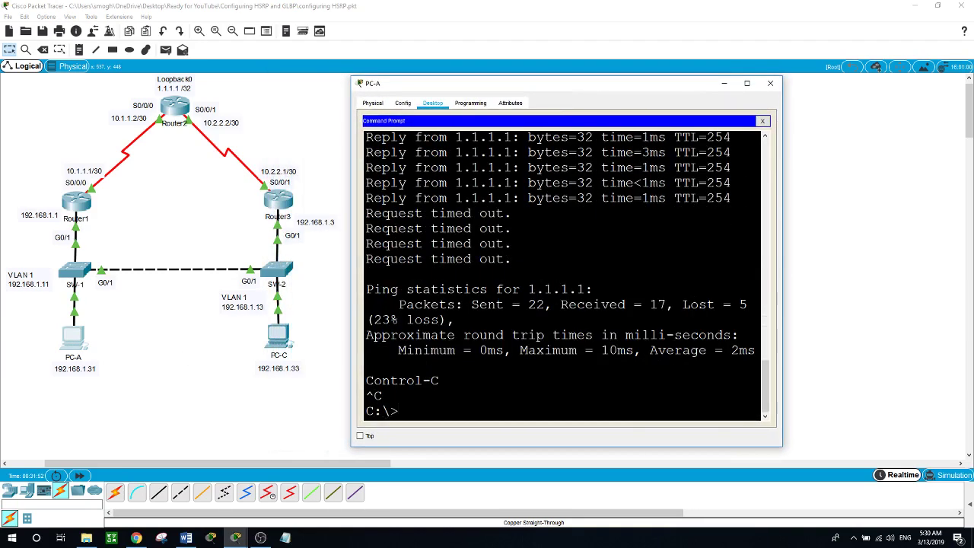
type("ping 10.1.1.2")
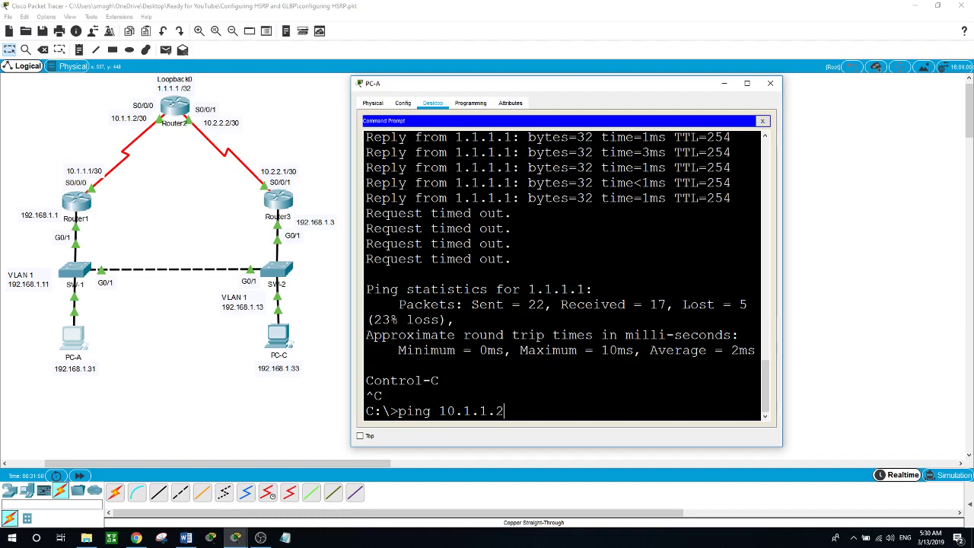
key("Return")
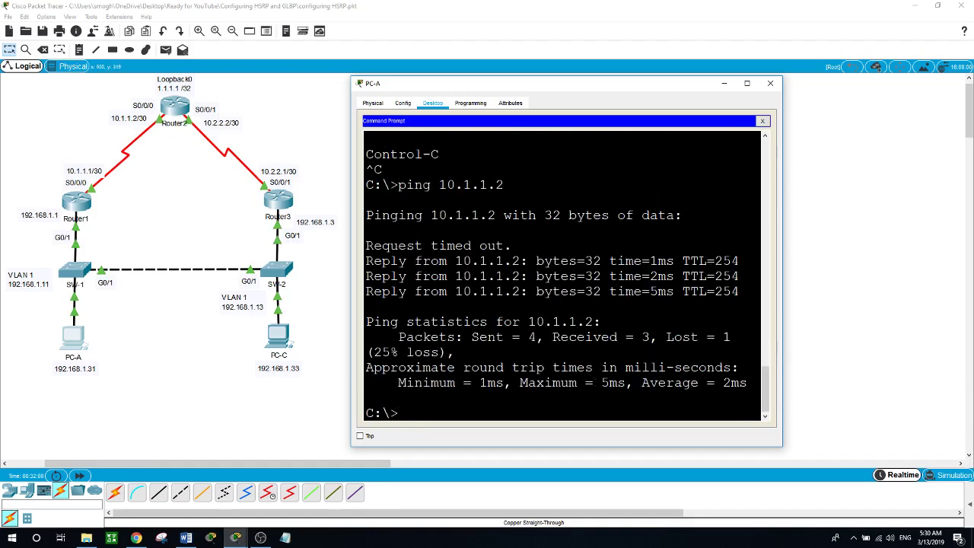
Step: Ping Router2's loopback address 1.1.1.1 from PC-A and return to the topology
type("ping 1.1.1.1")
key("Return")
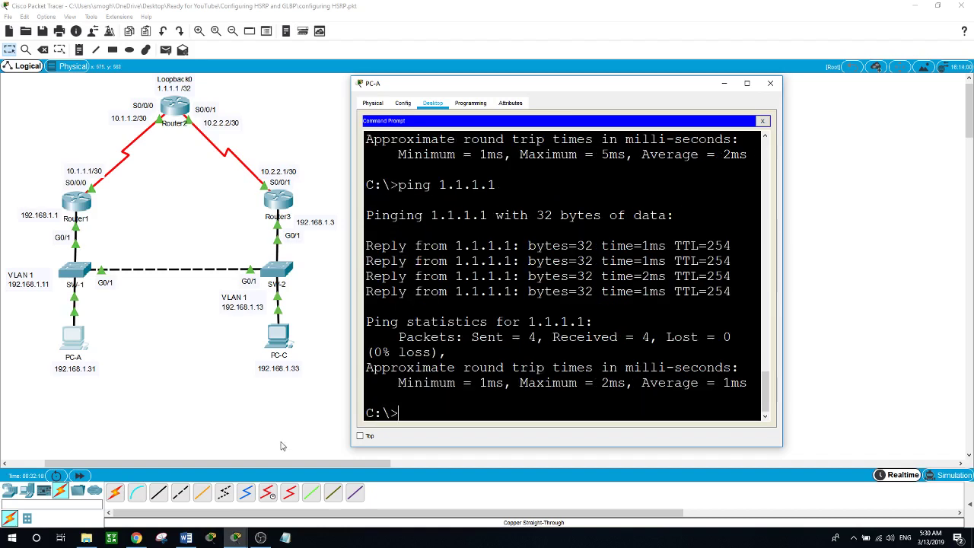
left_click(237, 423)
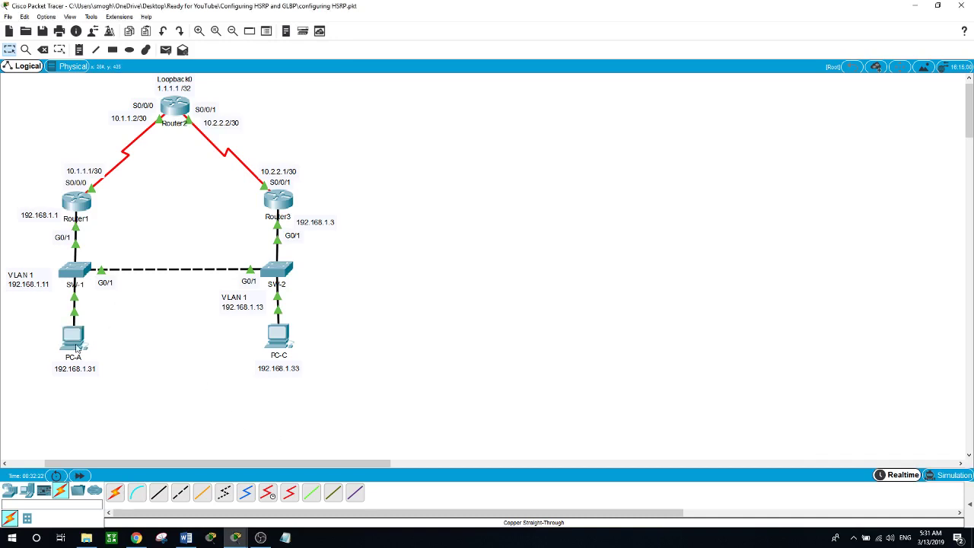
Step: Open PC-C's command prompt, ping the loopback address 1.1.1.1, and return to the topology
left_click(278, 334)
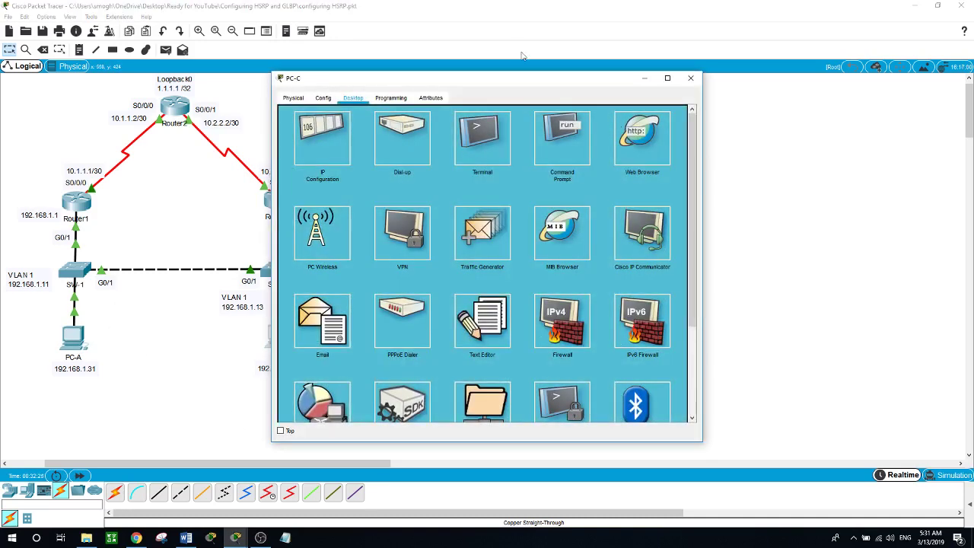
left_click_drag(451, 84, 598, 86)
left_click(709, 140)
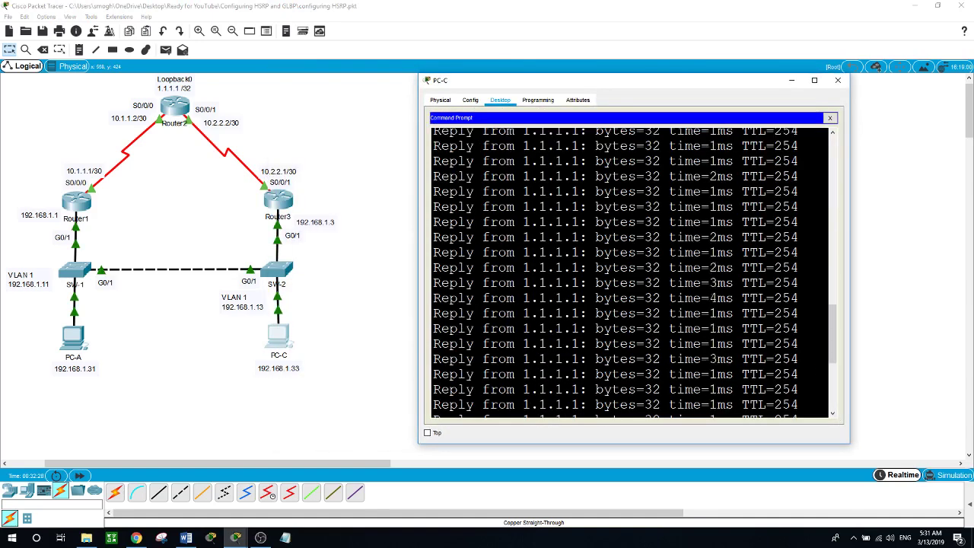
type("pi")
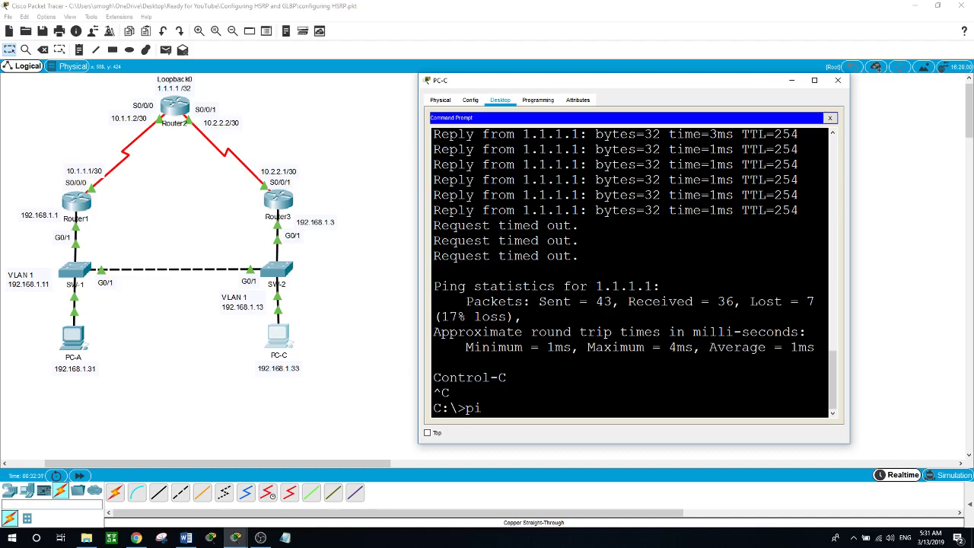
type("ng 1.1.1.1")
key("Return")
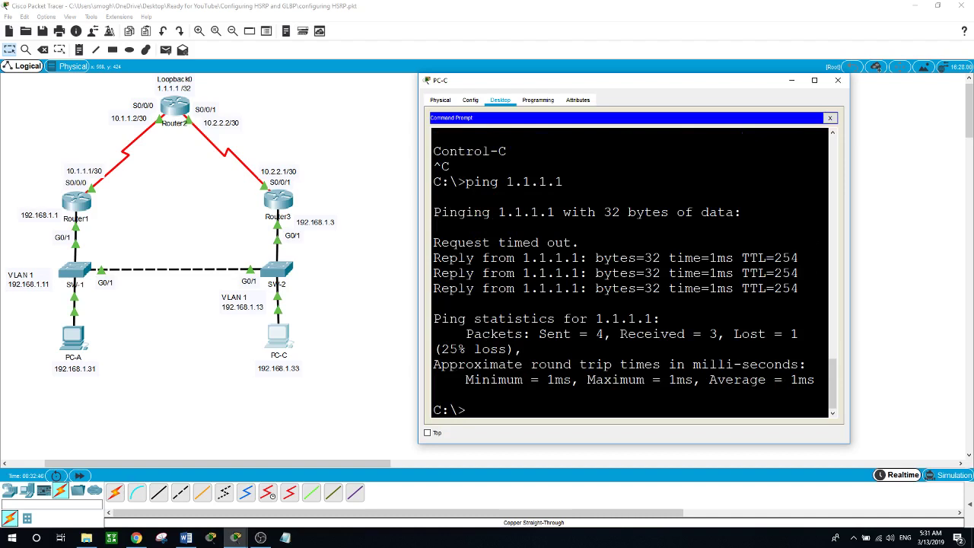
left_click(278, 417)
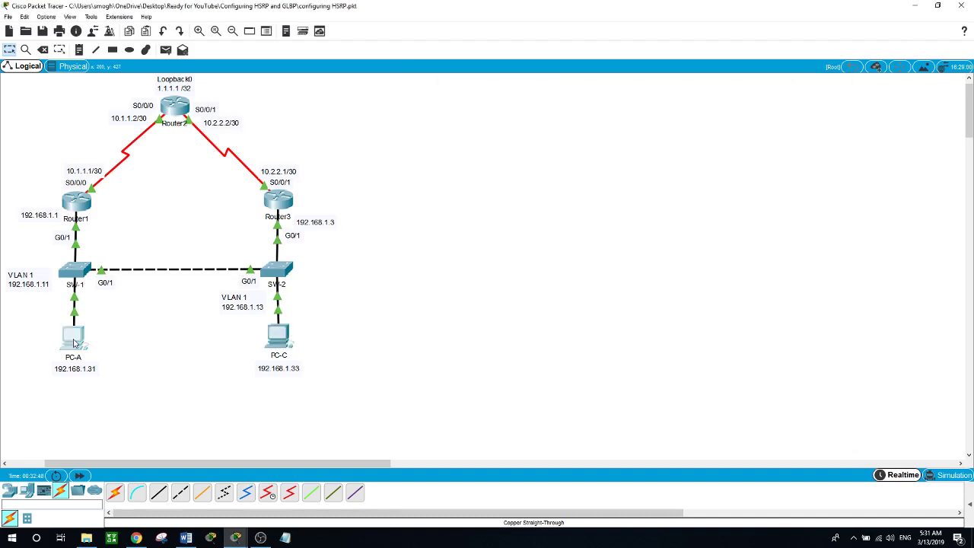
Step: Start a continuous ping to 1.1.1.1 with the -t option on PC-A, keeping its window clear of the topology
left_click(73, 339)
type("ping -t 1")
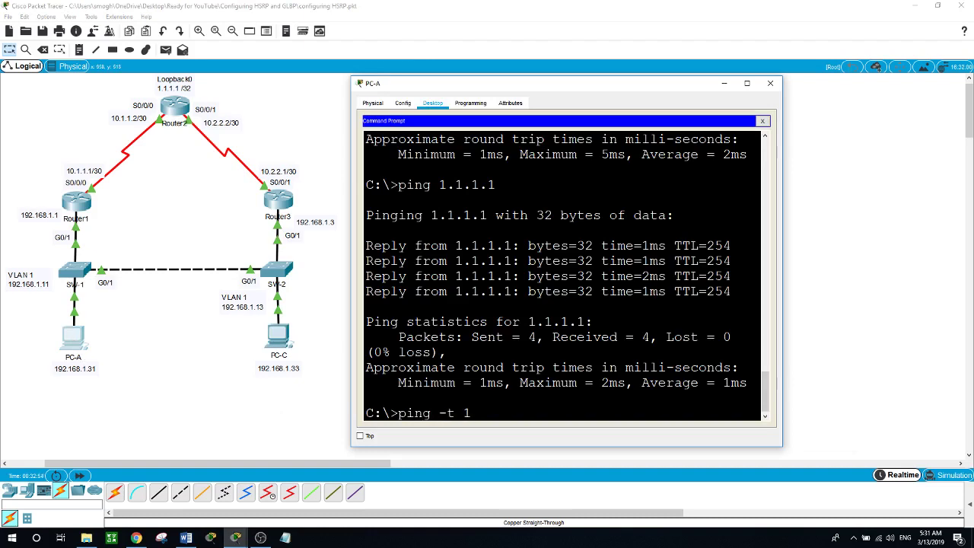
type(".1.1.1")
key("Return")
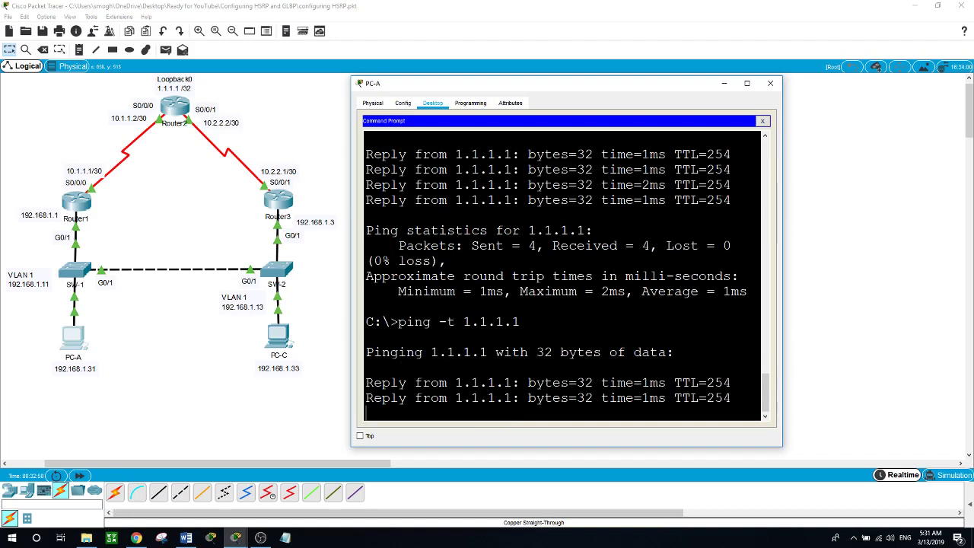
left_click_drag(556, 83, 632, 58)
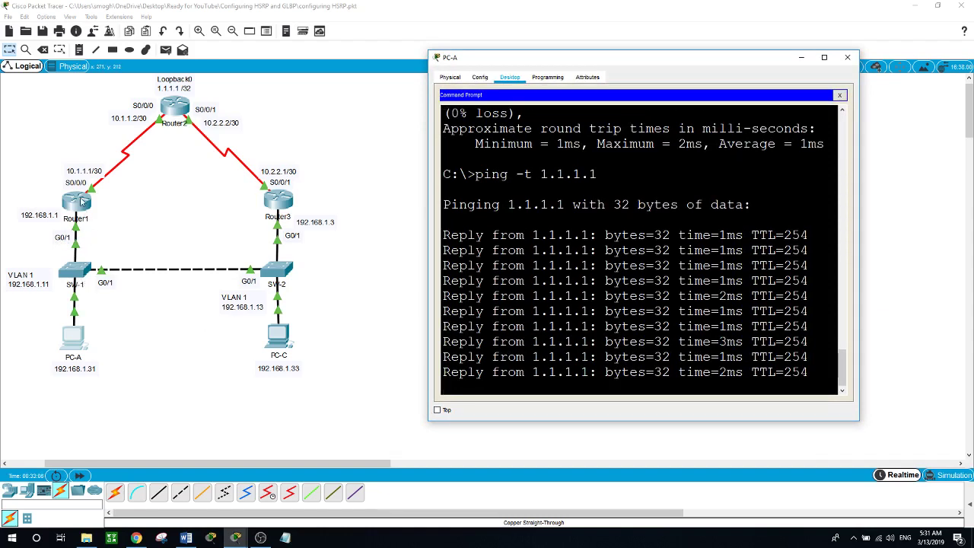
Step: Delete the link between Router1's G0/1 and SW-1 while PC-A's continuous ping runs, and return to selection mode
left_click(43, 49)
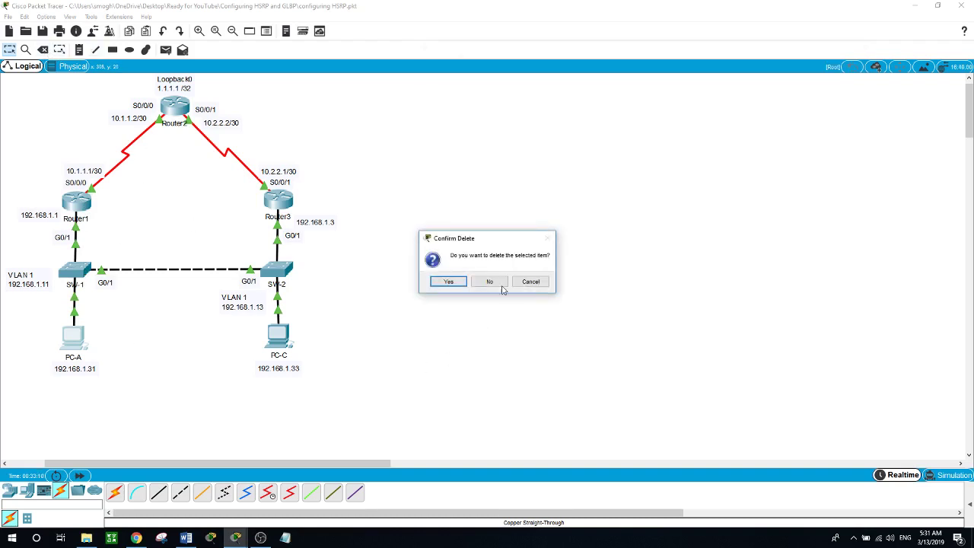
left_click(489, 282)
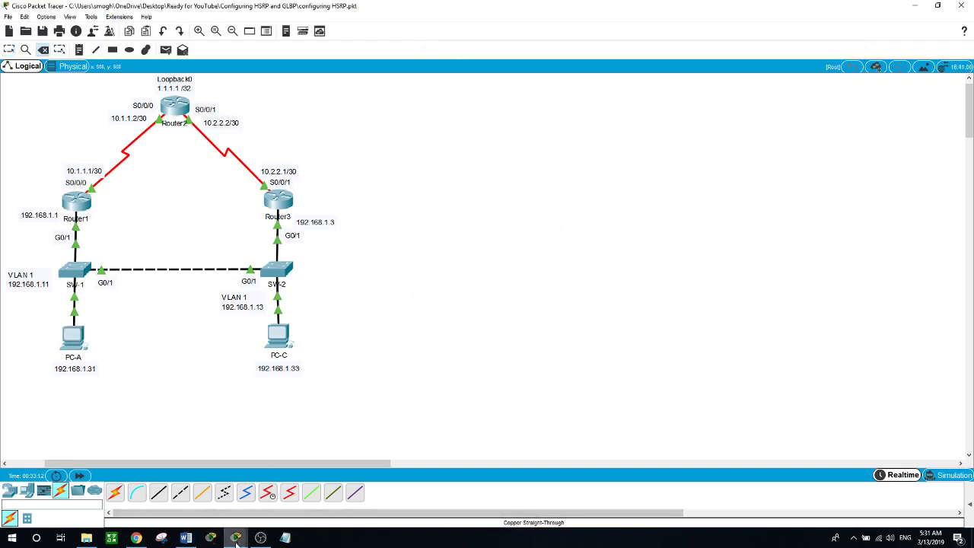
mouse_move(236, 542)
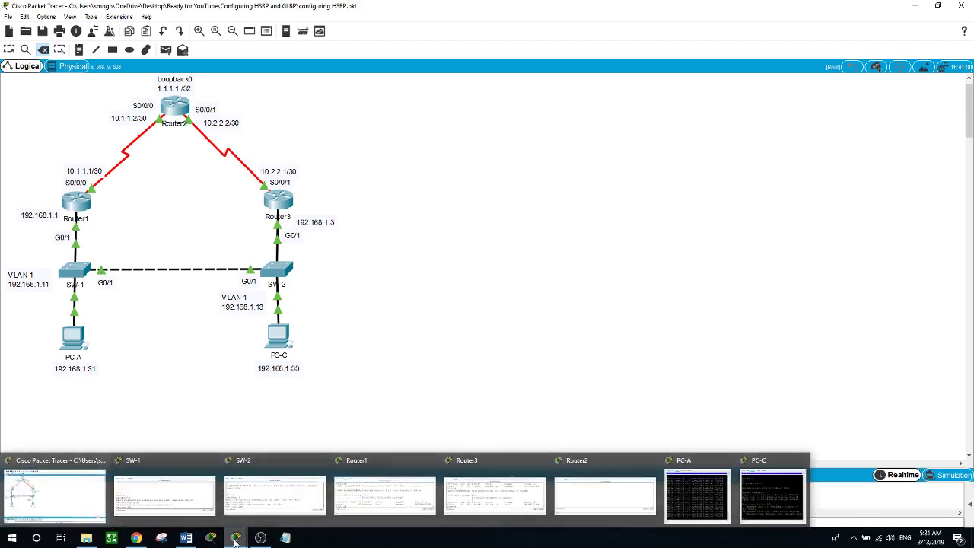
left_click(697, 490)
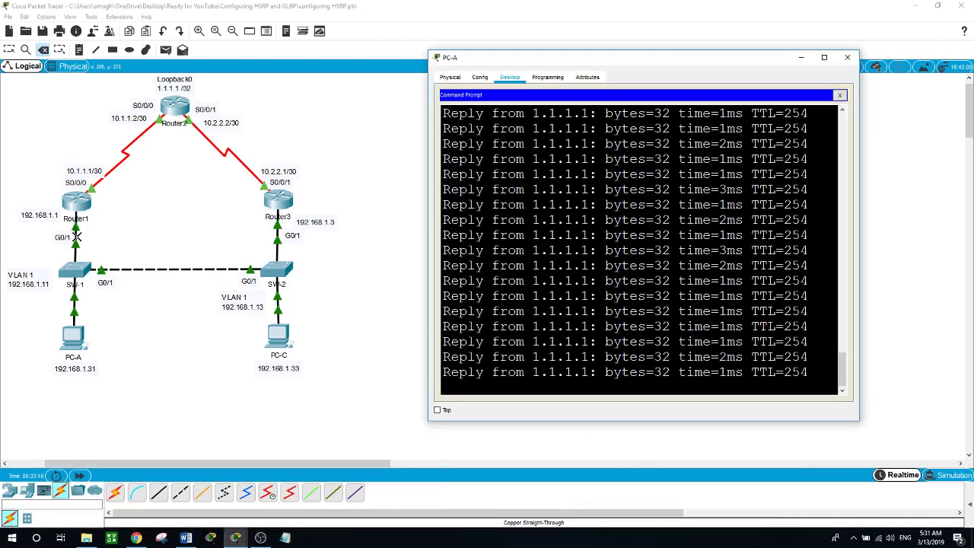
left_click(76, 237)
left_click(76, 236)
left_click(9, 50)
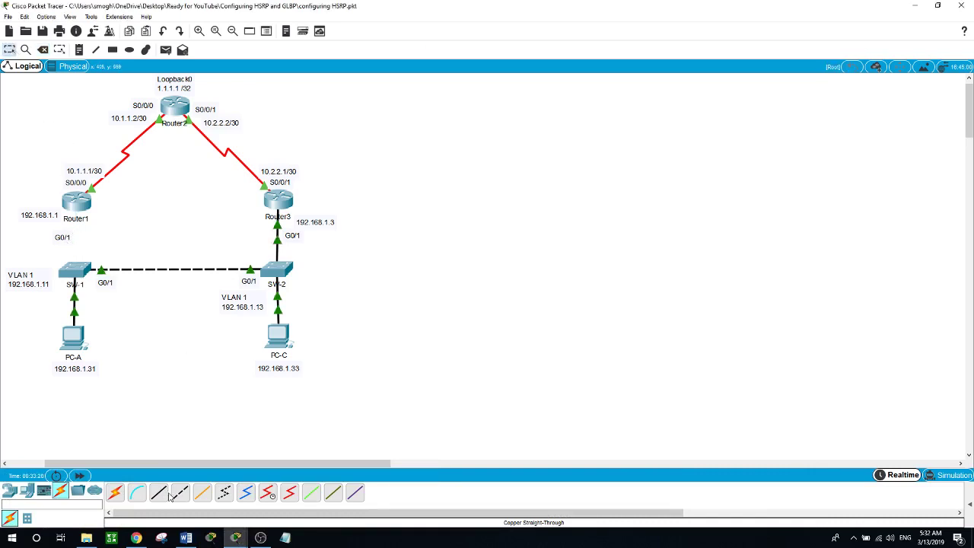
Step: Examine PC-A's continuous ping replies from 1.1.1.1 with the Router1 link removed, and return to the topology
left_click(235, 540)
left_click(698, 499)
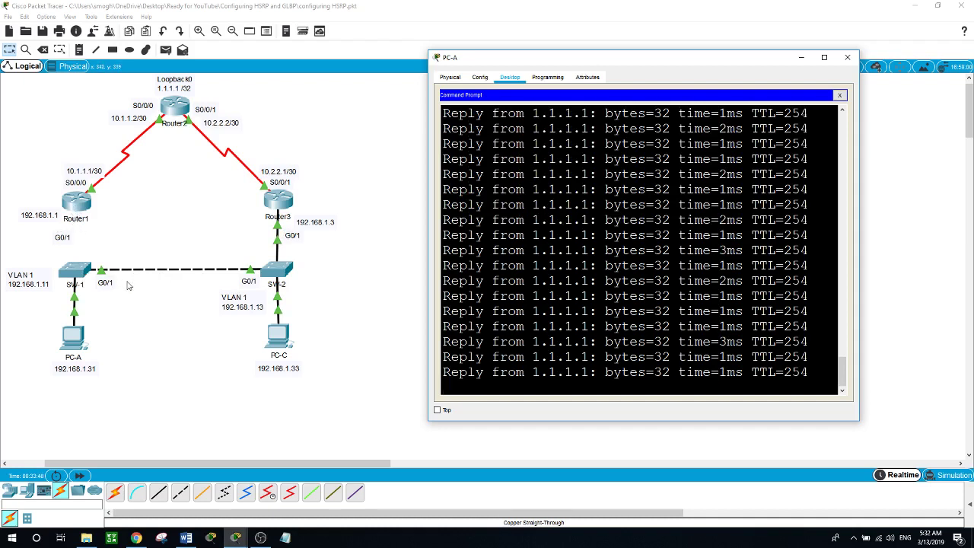
left_click(219, 391)
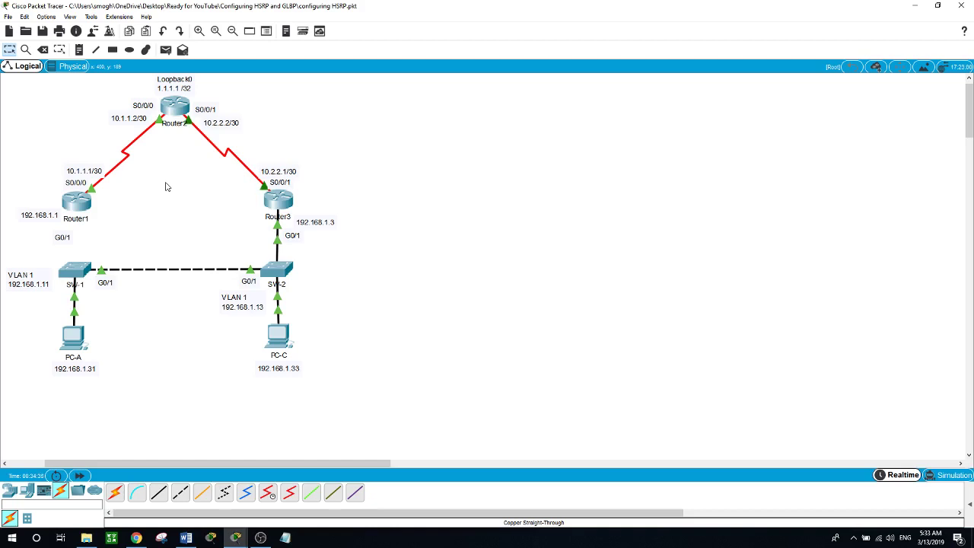
mouse_move(261, 537)
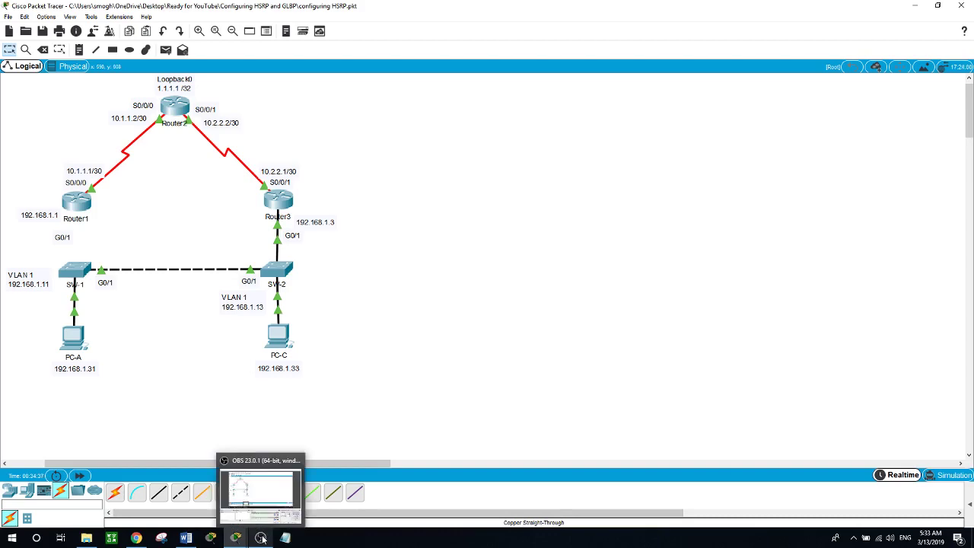